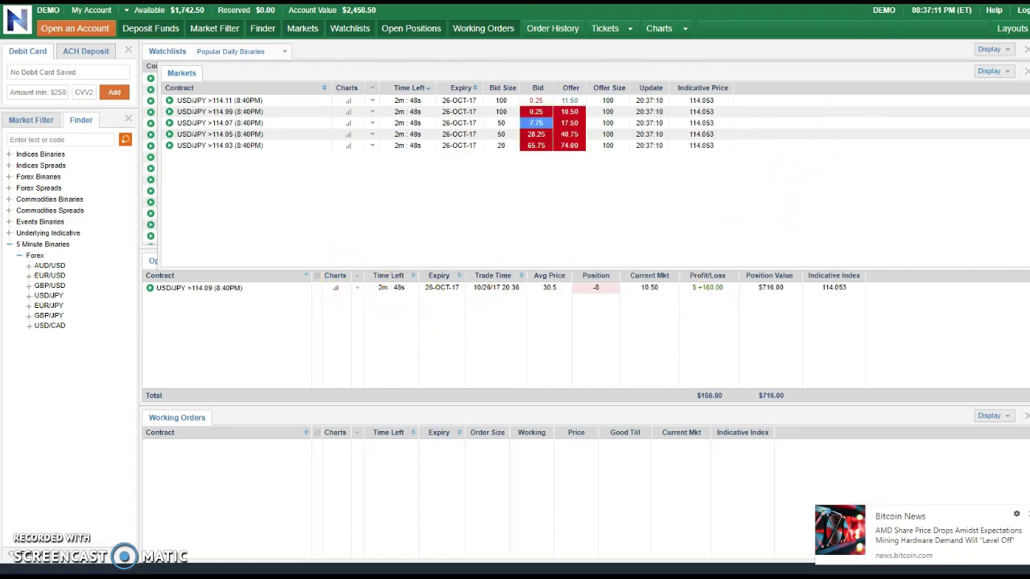
Switch from the Nadex platform to the TradingView USD/JPY chart window.
key(alt+Tab)
Zoom in and draw a red horizontal level at 114.085 on USD/JPY, then return to Nadex.
scroll(685, 166, up, 2)
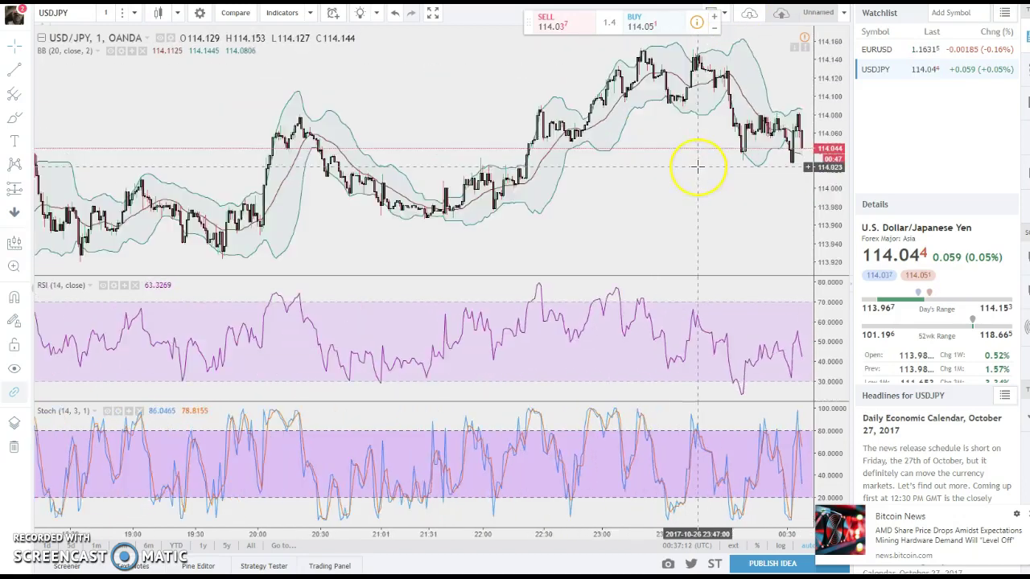
scroll(697, 165, up, 1)
scroll(697, 166, up, 1)
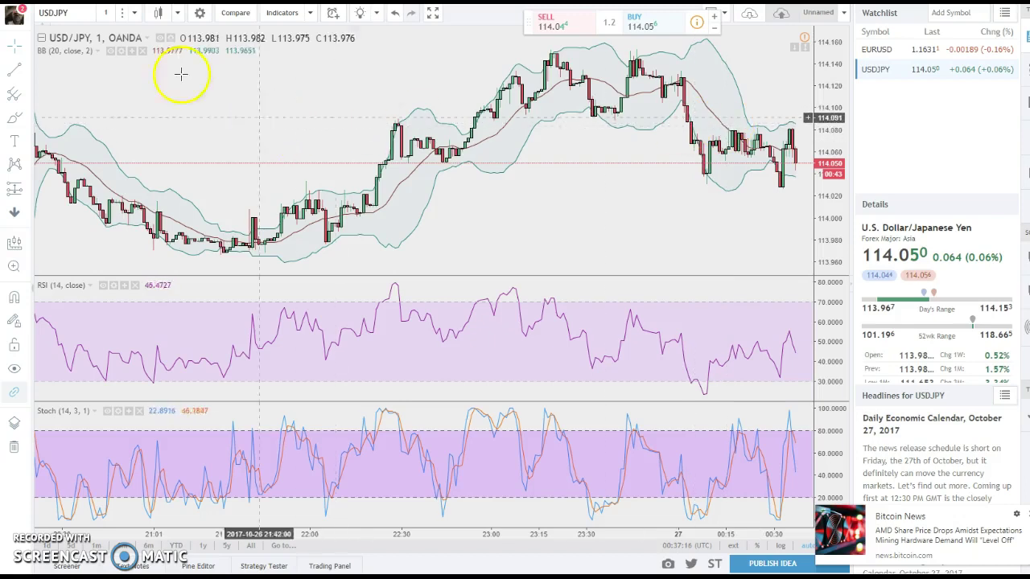
click(22, 74)
click(16, 73)
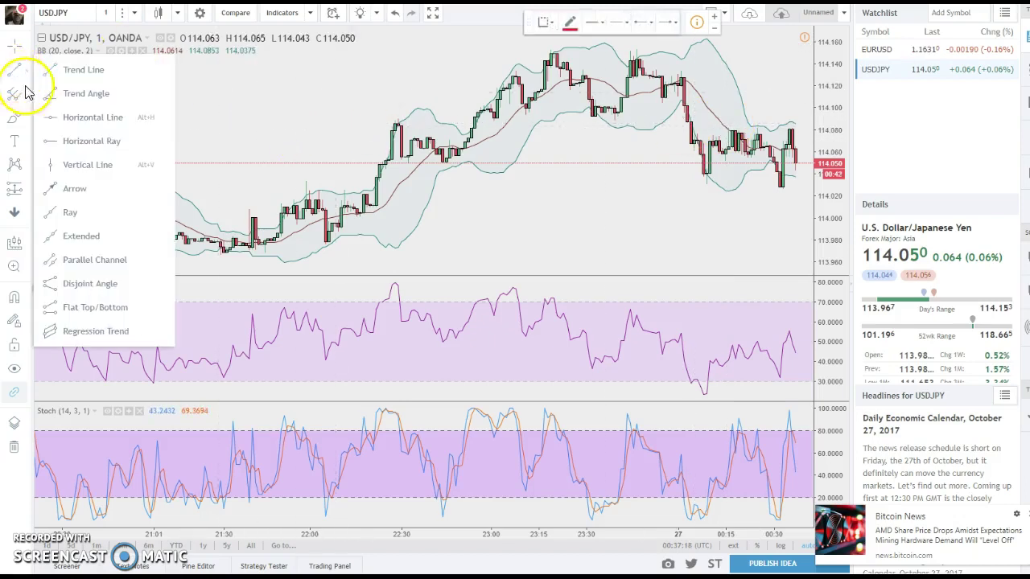
click(88, 128)
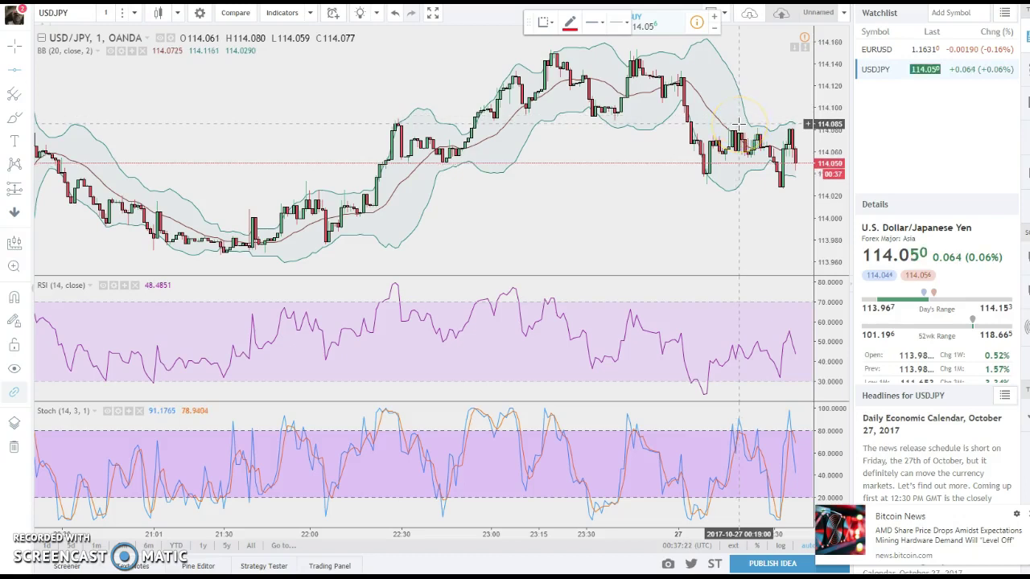
click(737, 124)
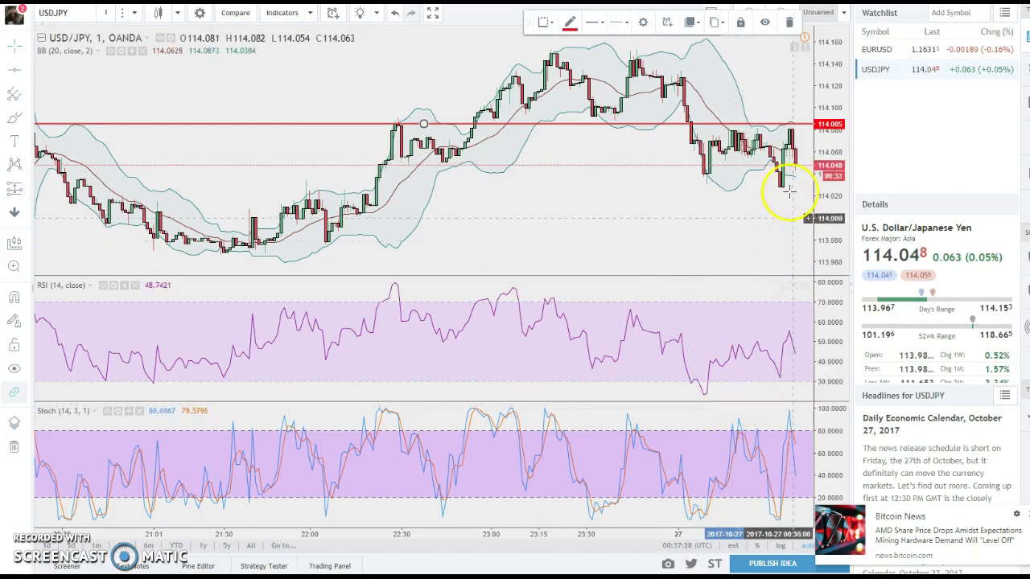
drag(789, 126, 791, 128)
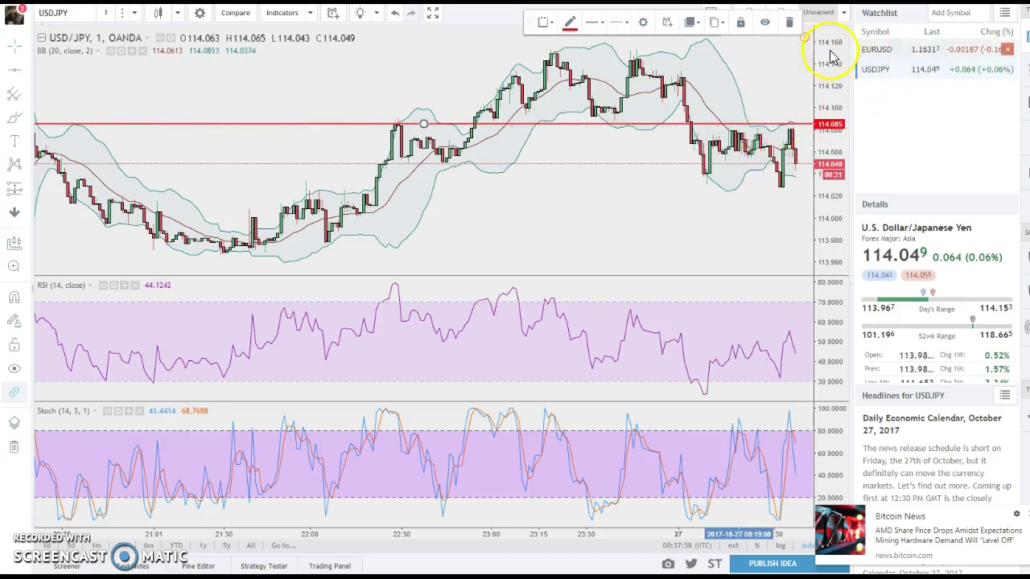
key(alt+Tab)
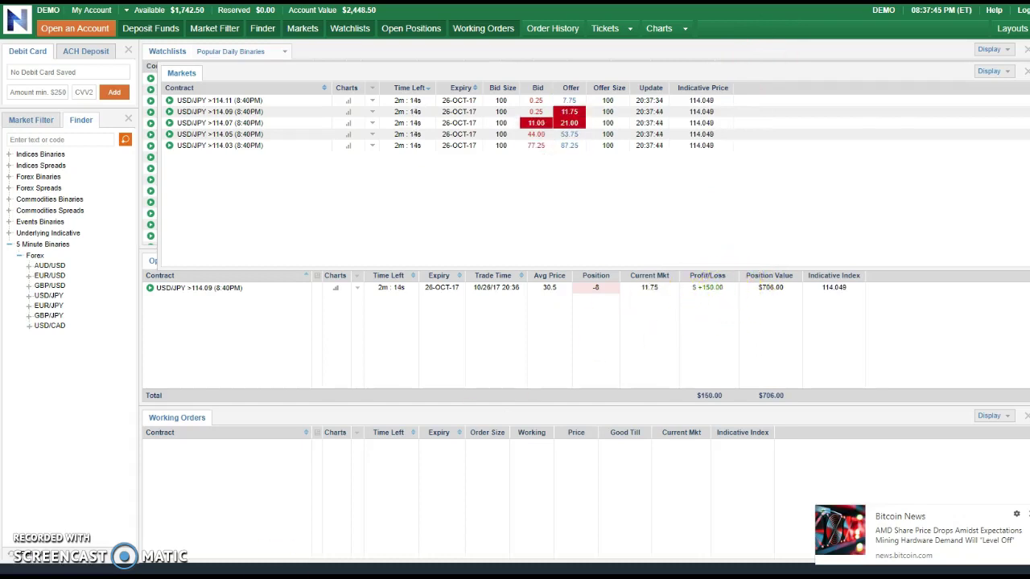
key(super)
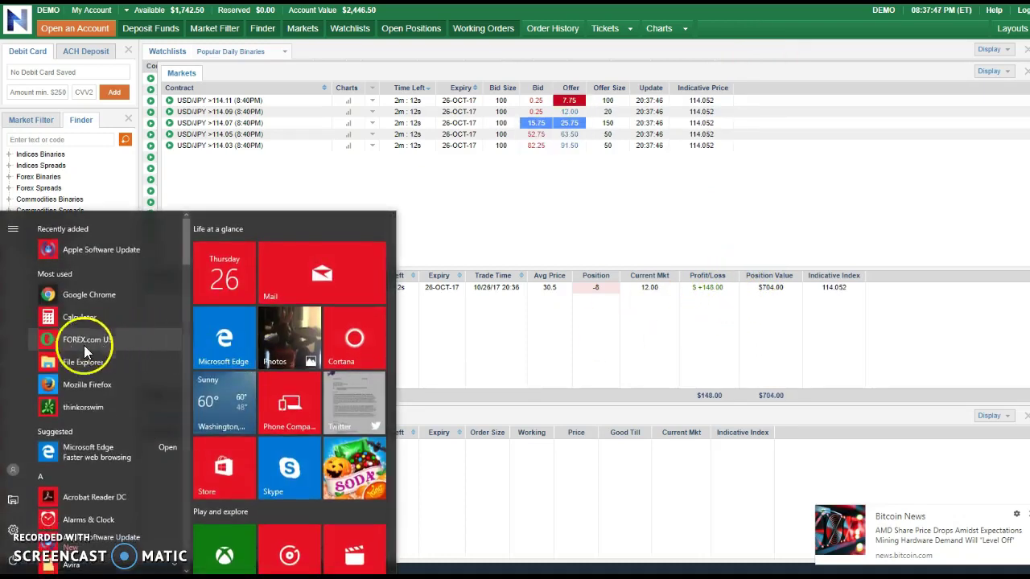
click(83, 317)
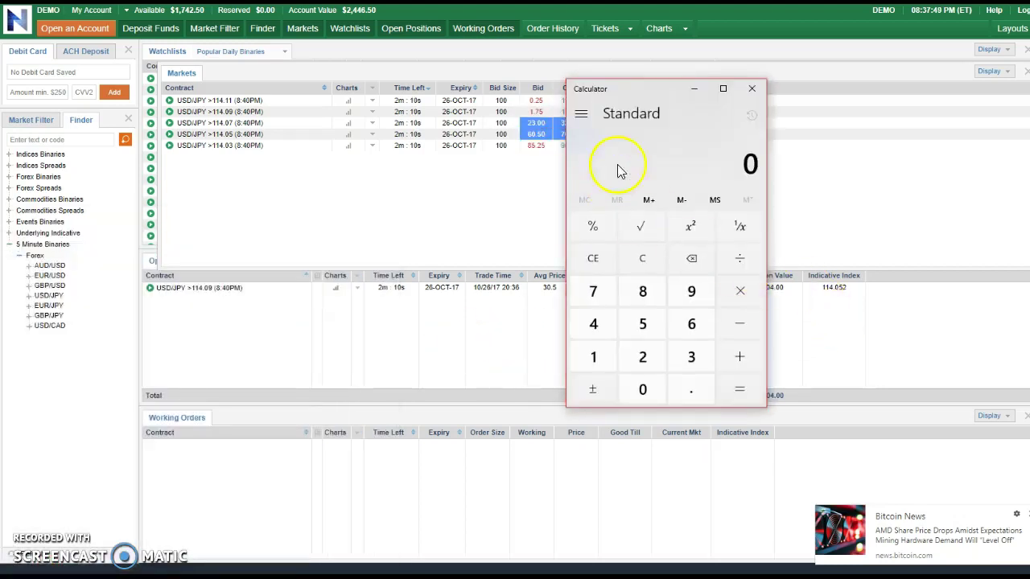
drag(643, 99, 260, 142)
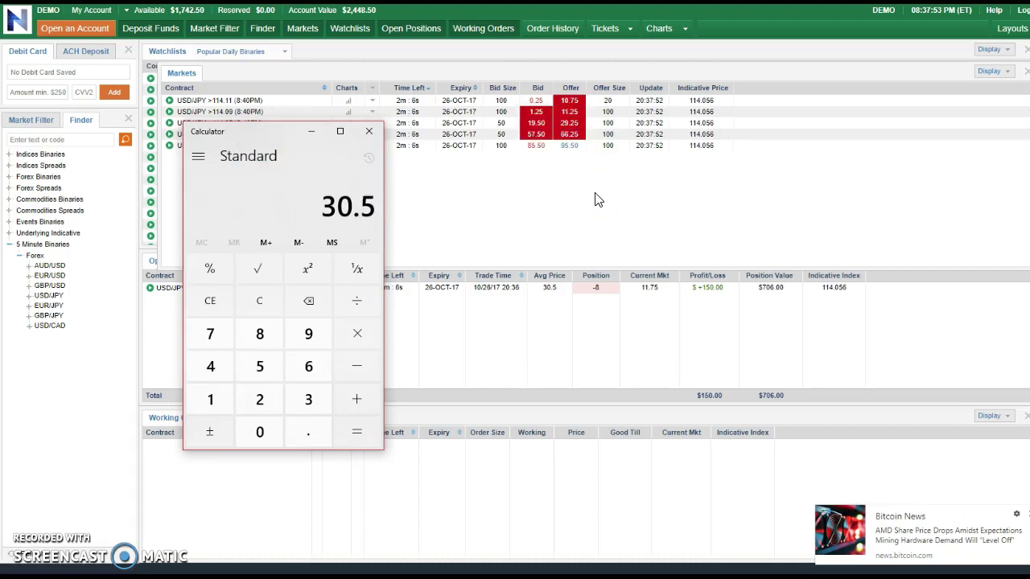
text(2)
key(Return)
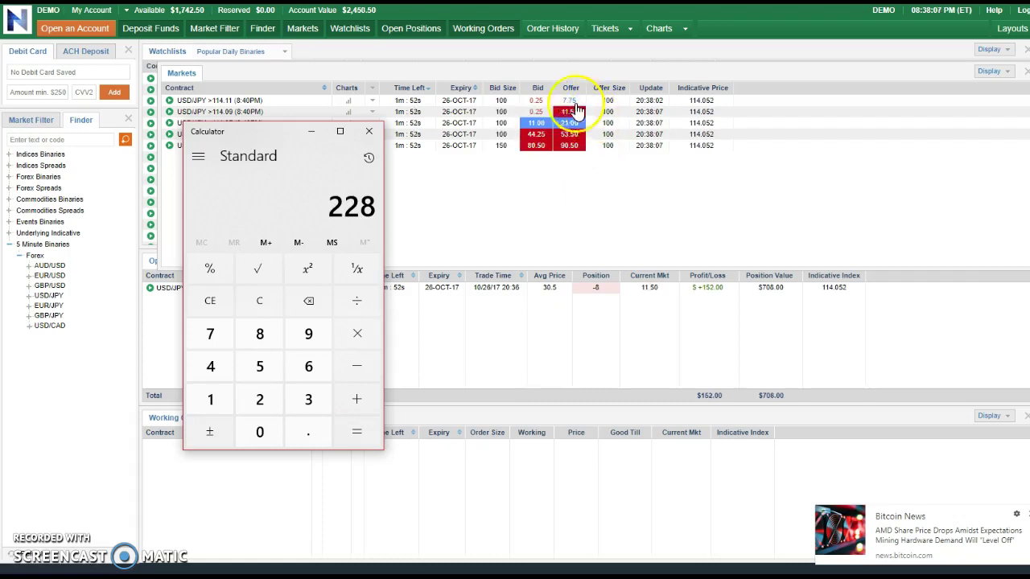
click(369, 131)
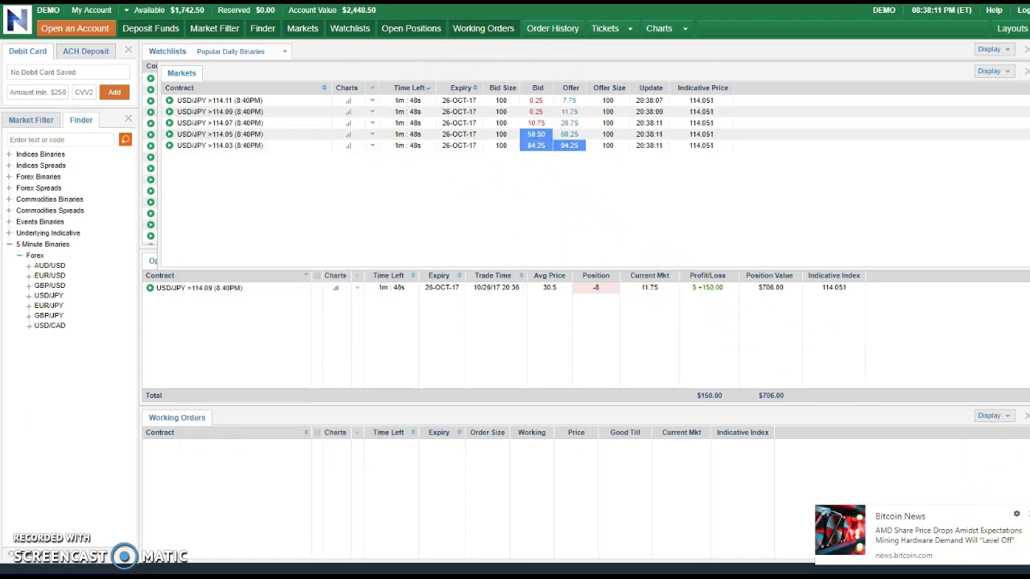
Close the Bitcoin News toast and click the empty Markets area while the USD/JPY short runs.
click(1028, 513)
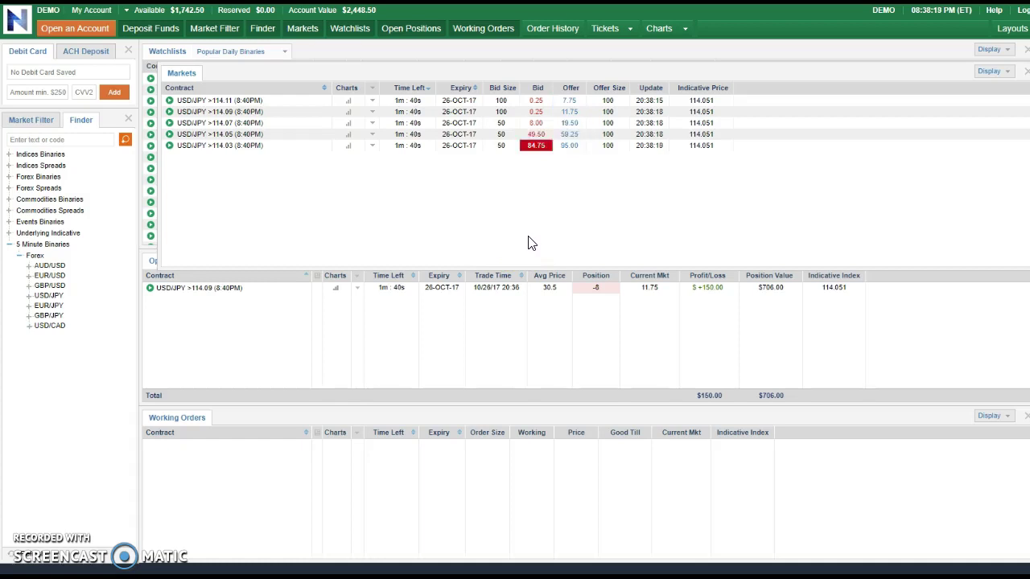
click(530, 256)
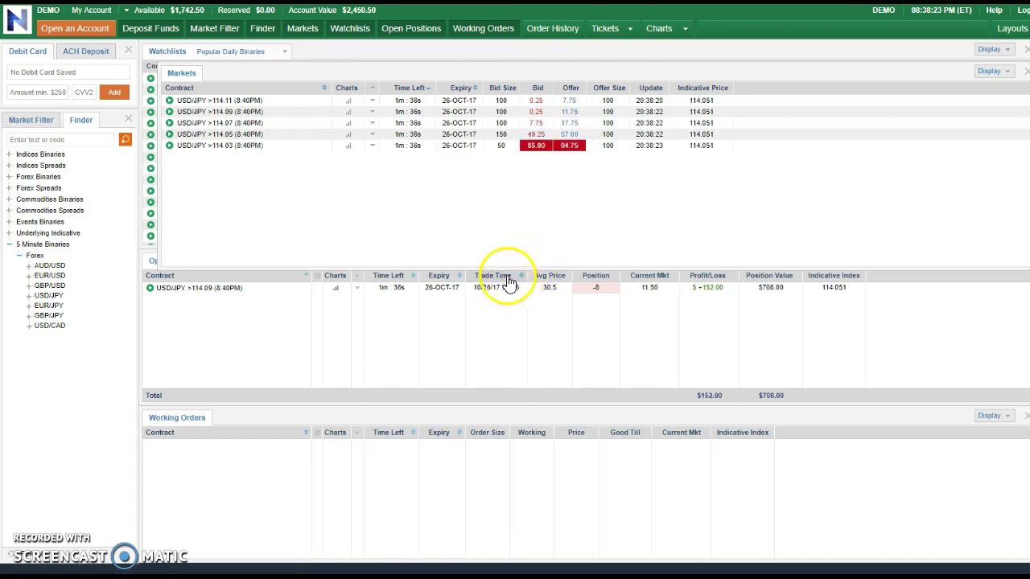
click(496, 261)
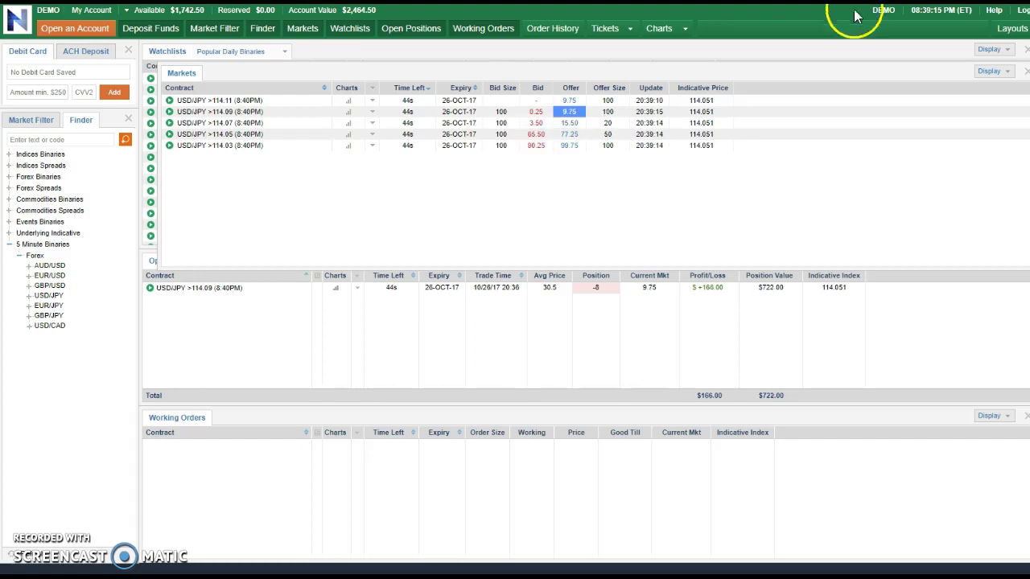
Draw a downtrend line across the USD/JPY highs from 114.15 and another across the RSI peaks from 63.67.
key(alt+Tab)
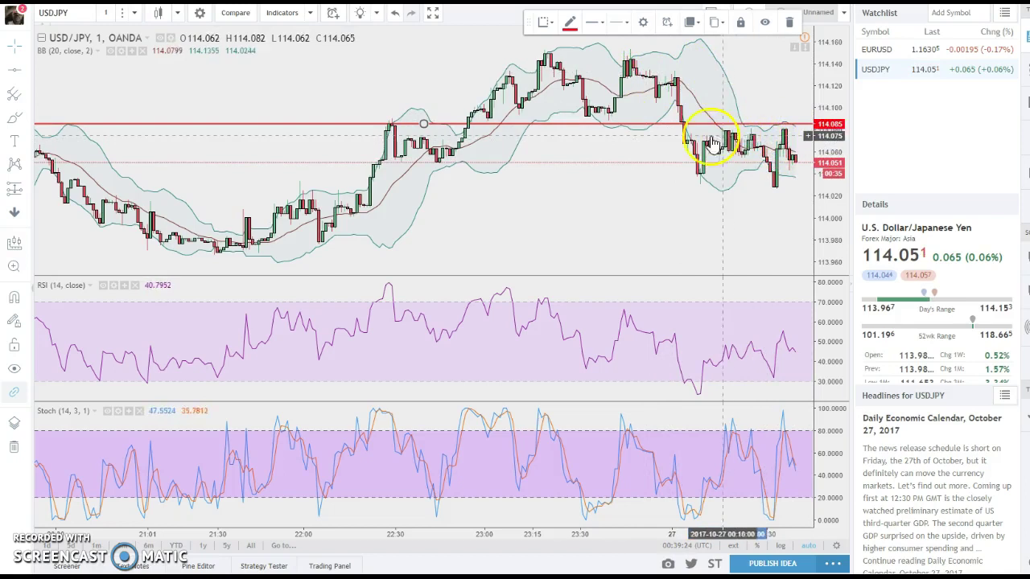
click(18, 77)
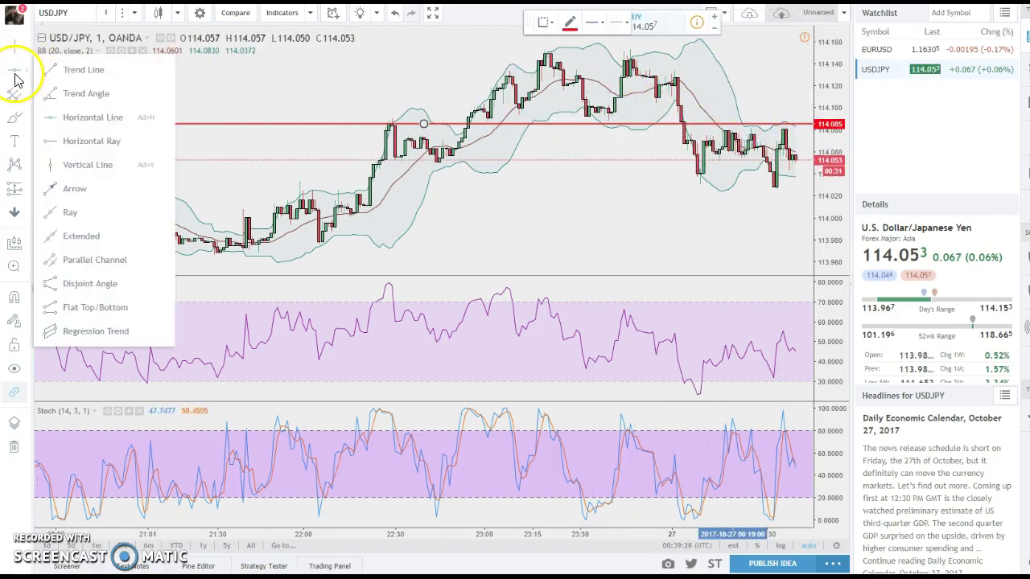
click(77, 71)
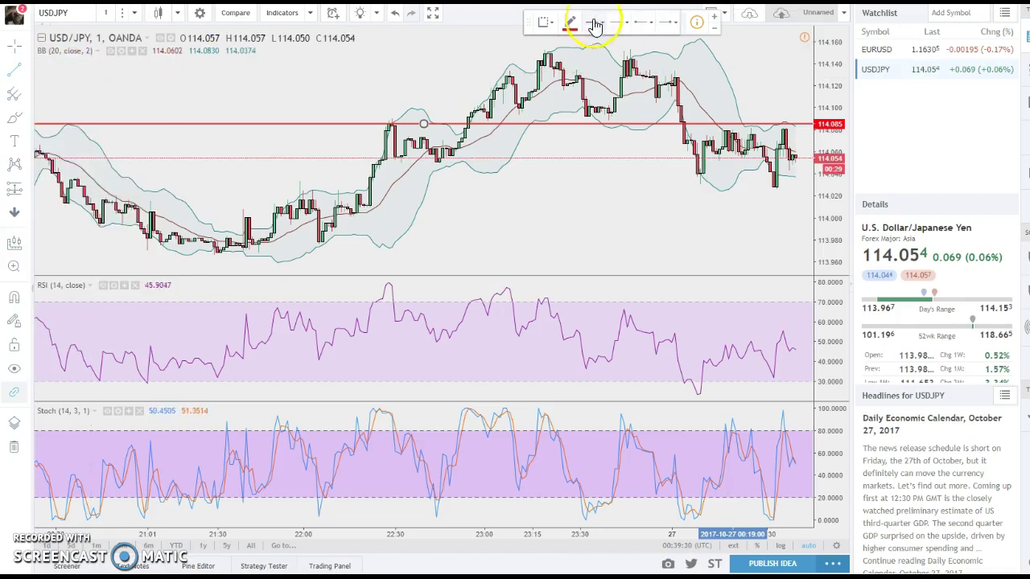
click(630, 50)
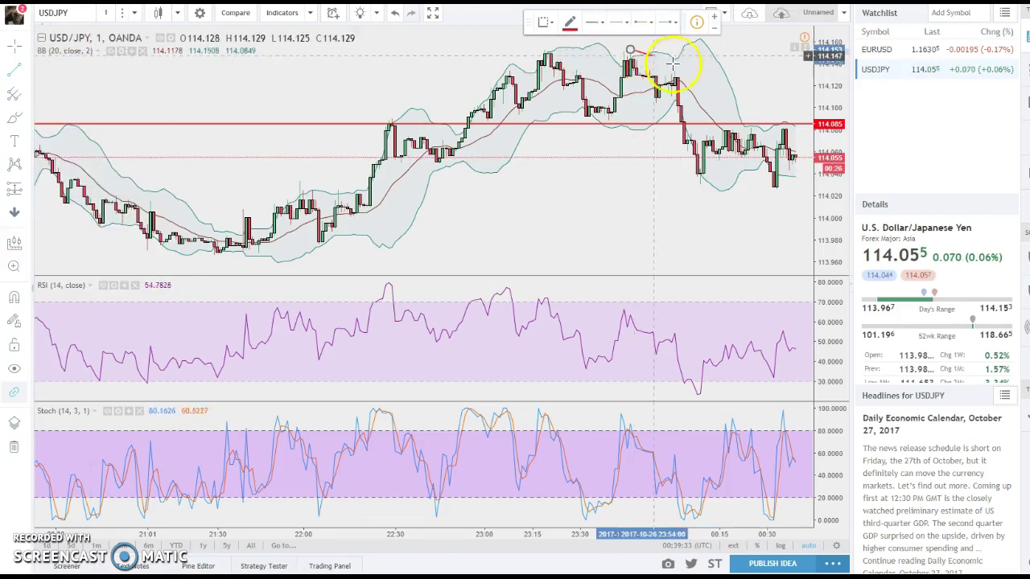
click(789, 127)
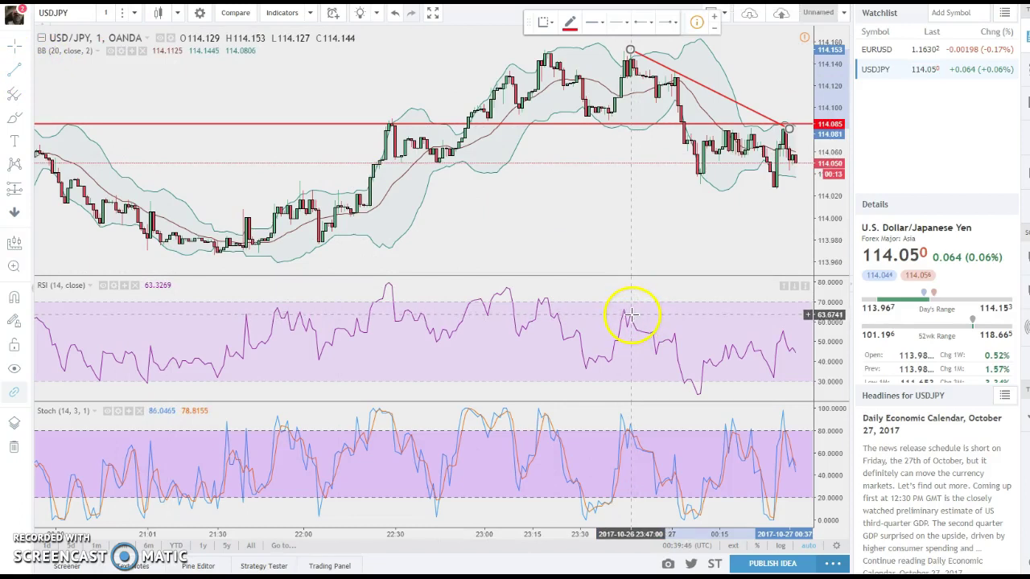
click(631, 315)
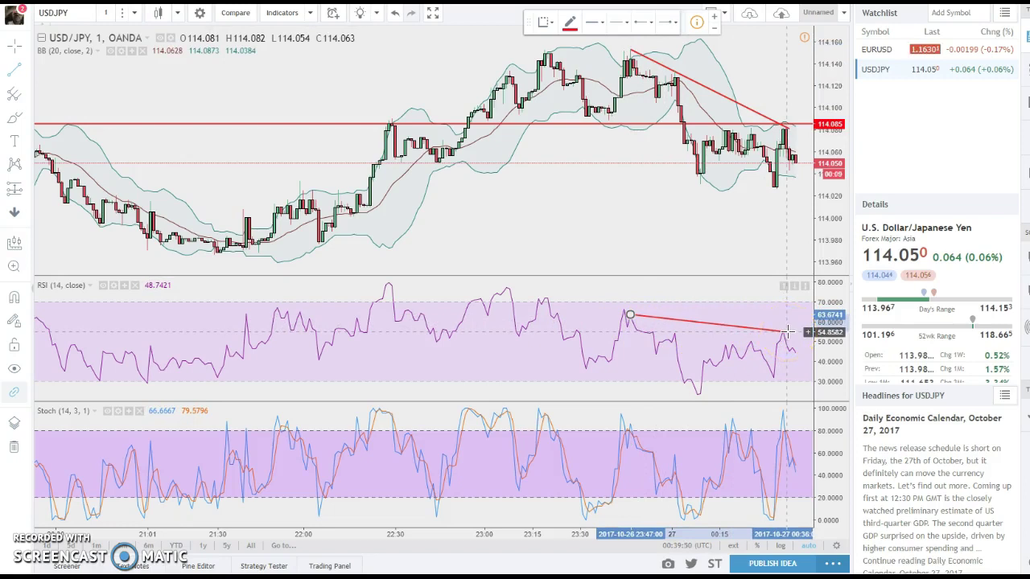
click(787, 331)
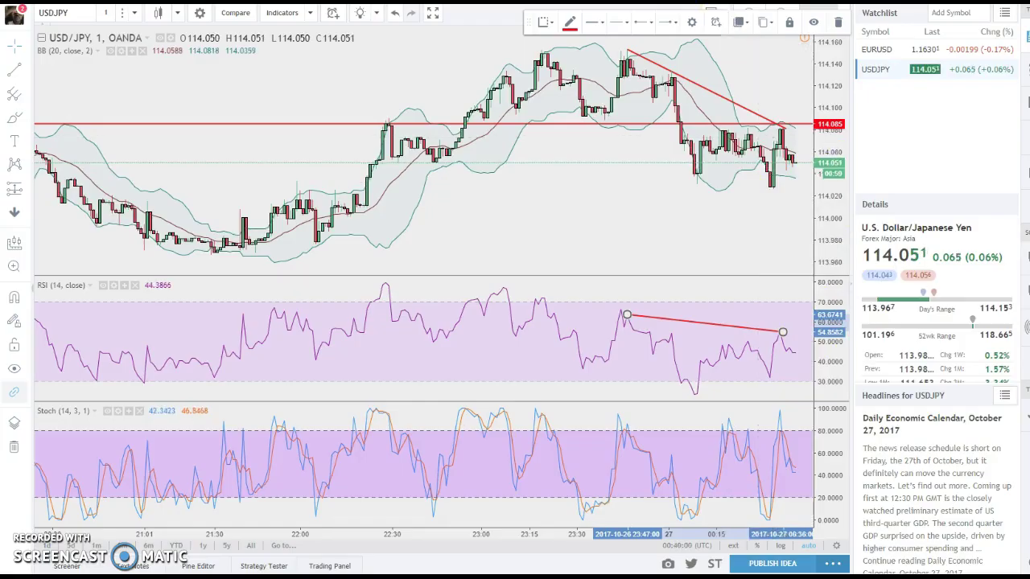
Return to Nadex to check the expired 8:40PM position, then bring up the Start menu.
key(alt+Tab)
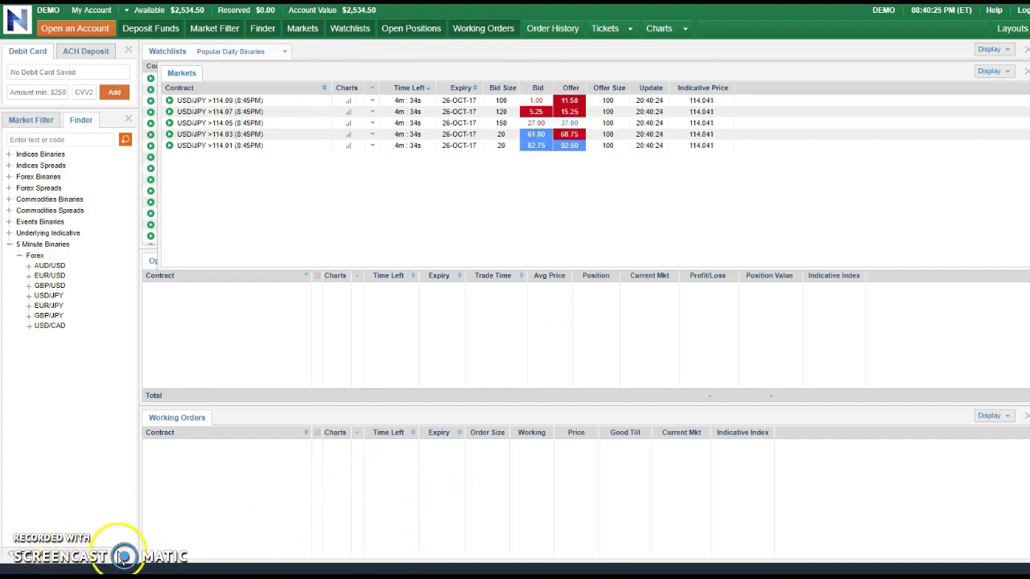
key(super)
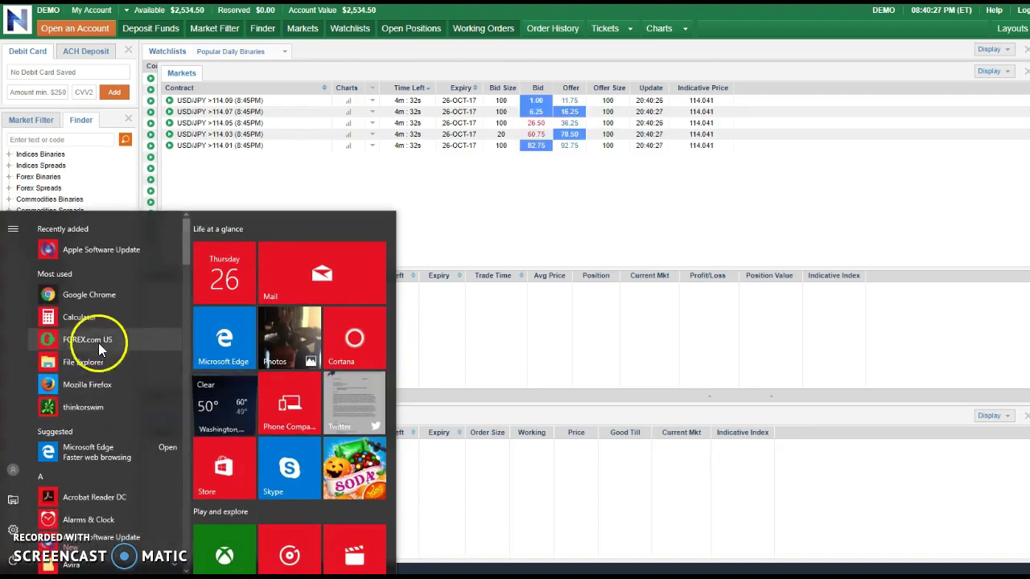
Launch Calculator from Most used and add 350 to 224 for a result of 574.
click(87, 318)
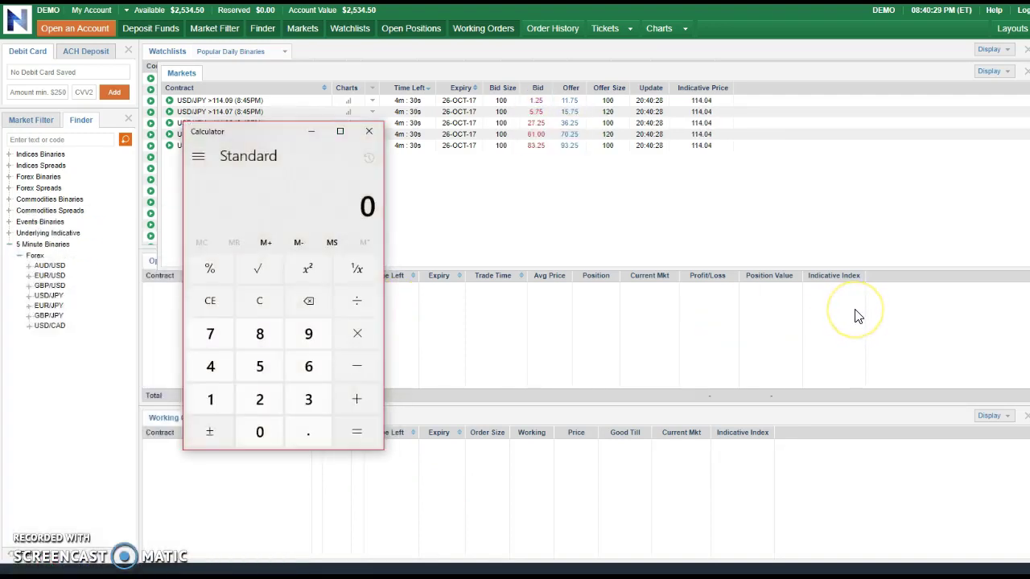
text(28)
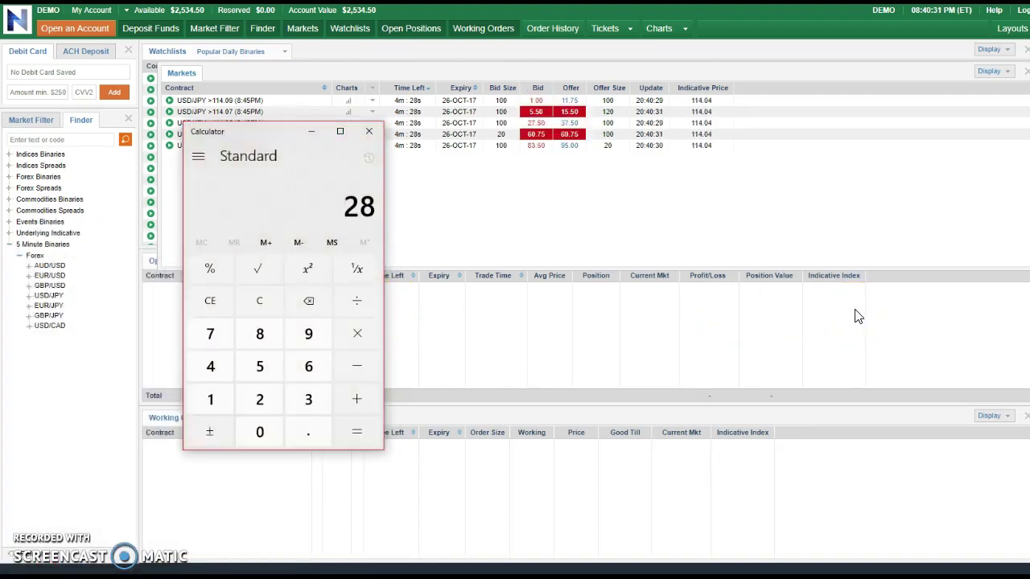
text(.)
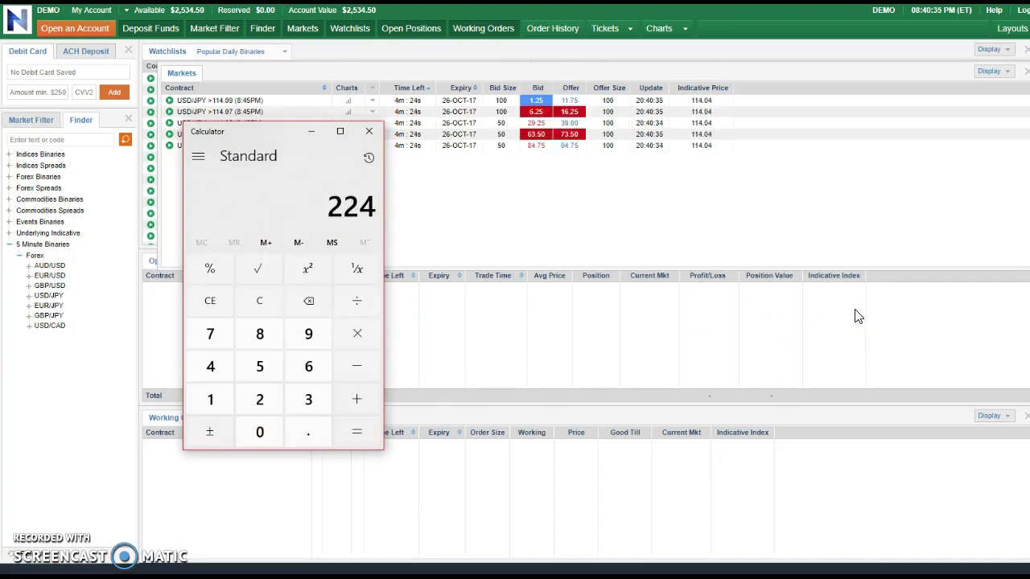
text(350)
key(Return)
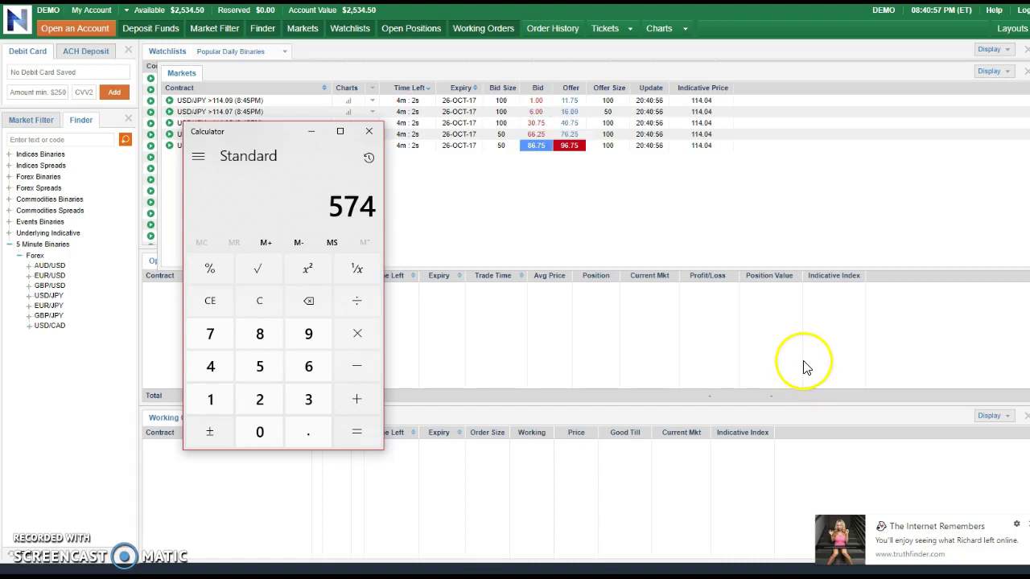
Bring back the TradingView USD/JPY chart and zoom out and in to review price history.
key(alt+Tab)
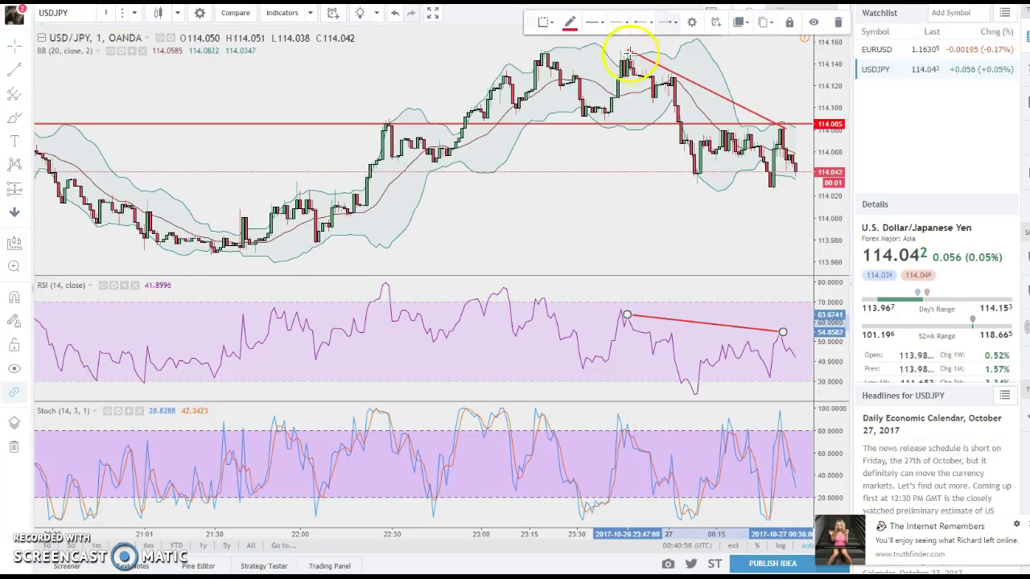
scroll(593, 120, down, 4)
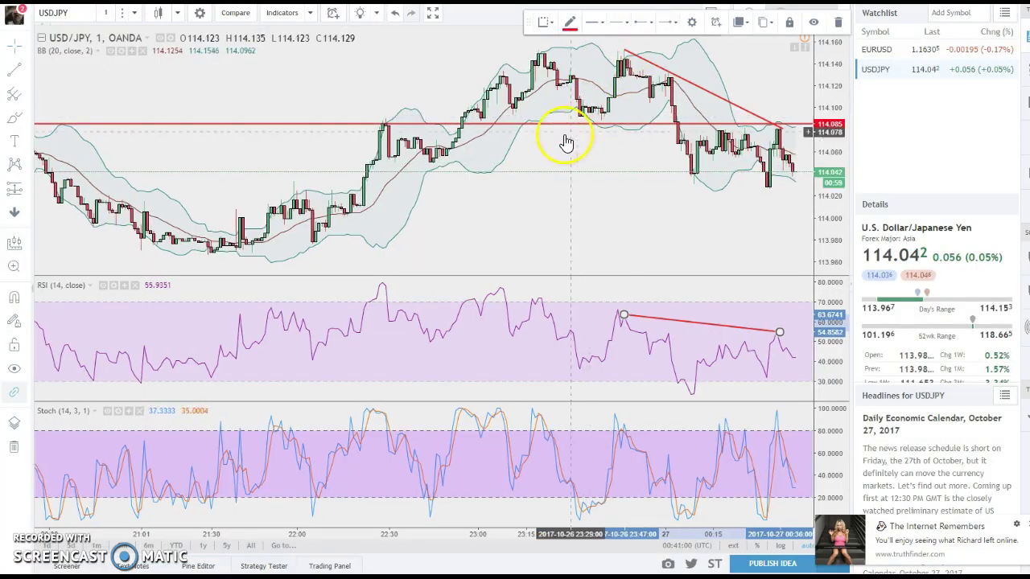
scroll(594, 216, down, 2)
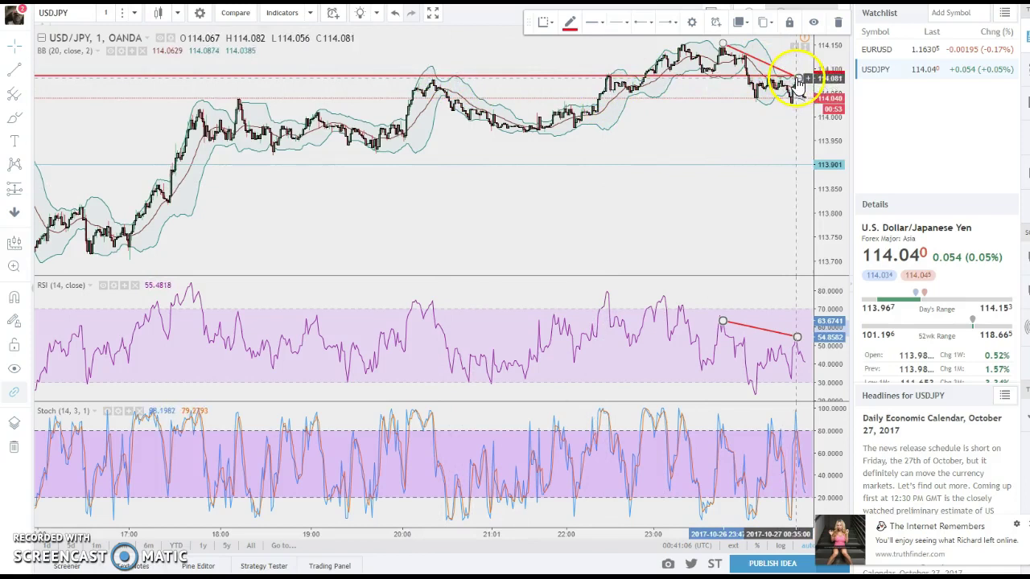
scroll(706, 260, up, 2)
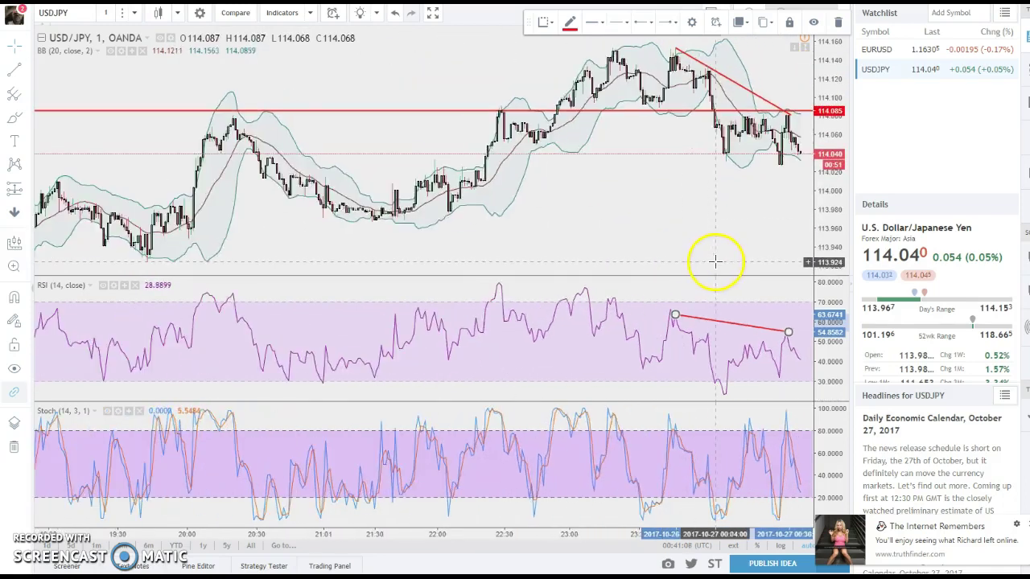
scroll(718, 264, up, 1)
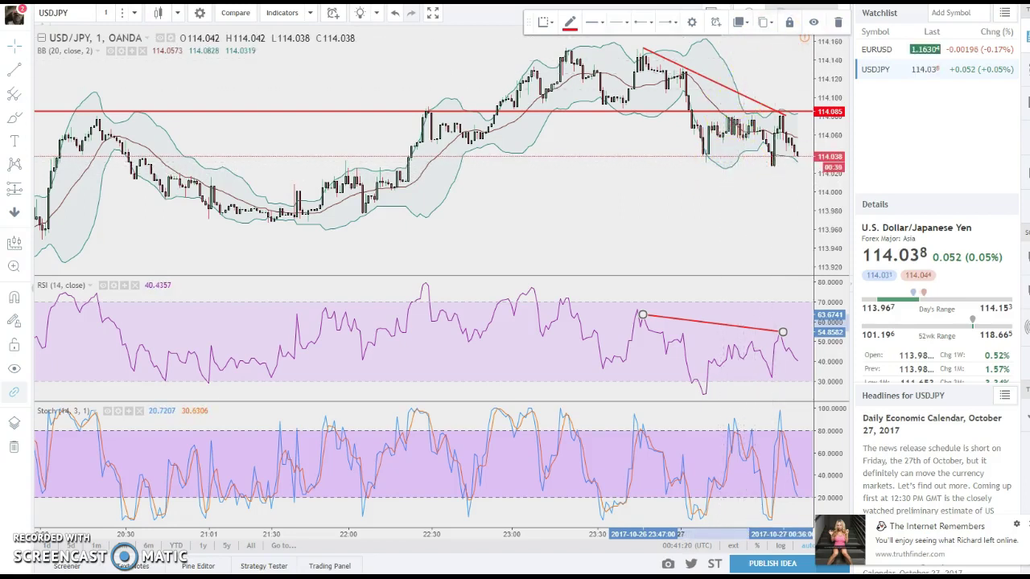
Open binarymate.com in a new Chrome tab.
key(ctrl+t)
text(www)
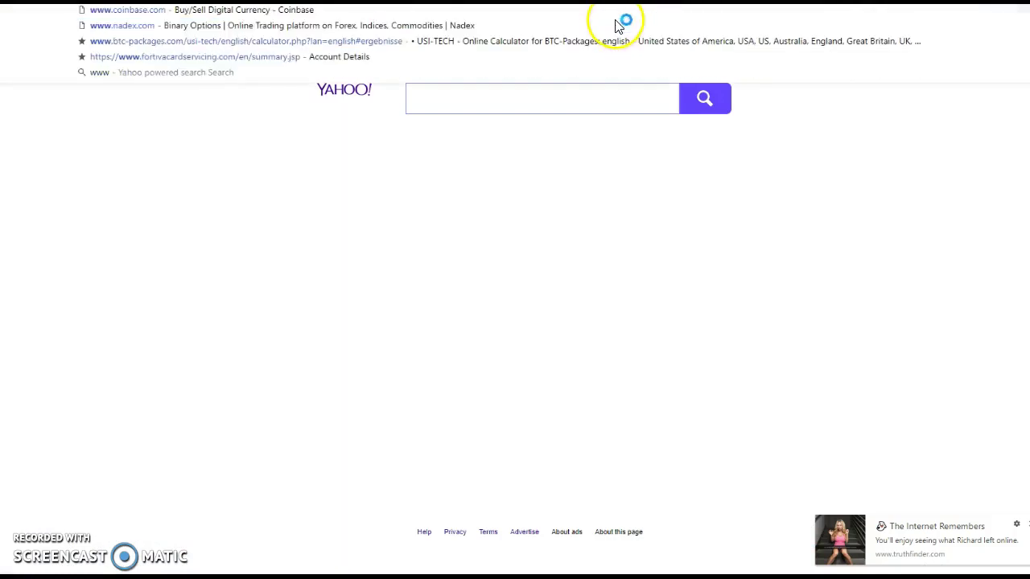
text(.bina)
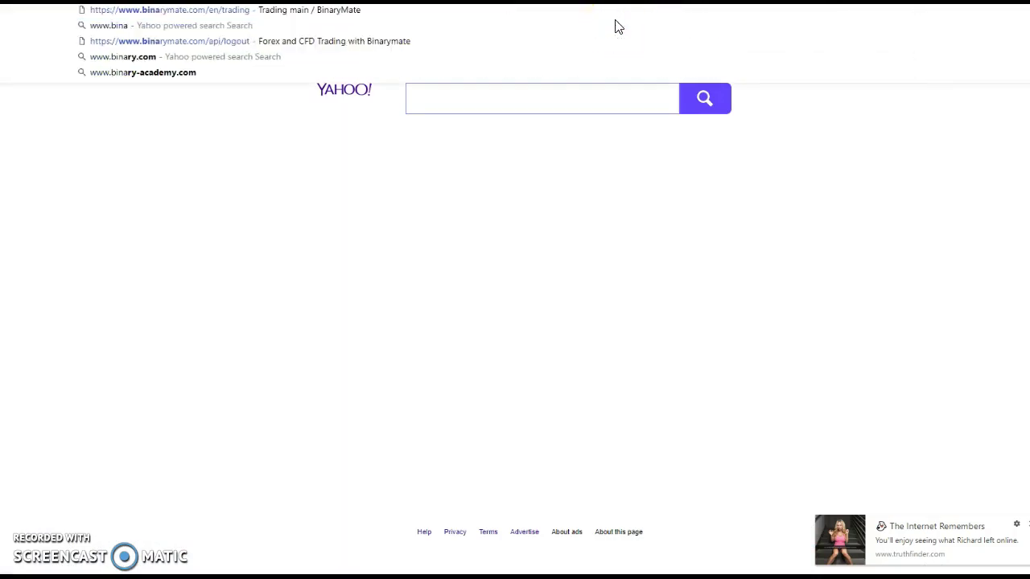
key(Return)
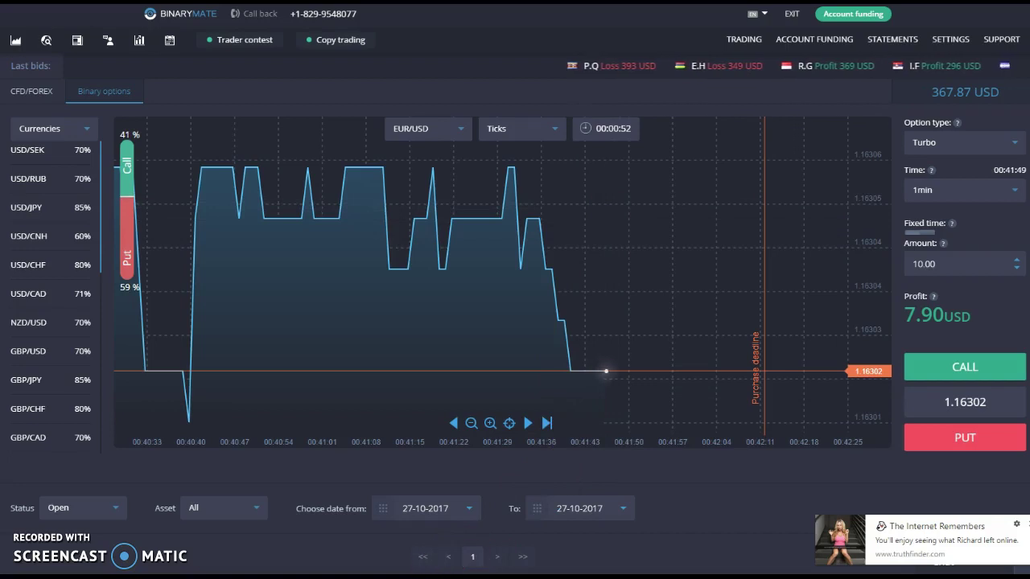
Bring Calculator over the page, clear it, and compute 367 minus 249 to get 118.
click(472, 563)
click(259, 300)
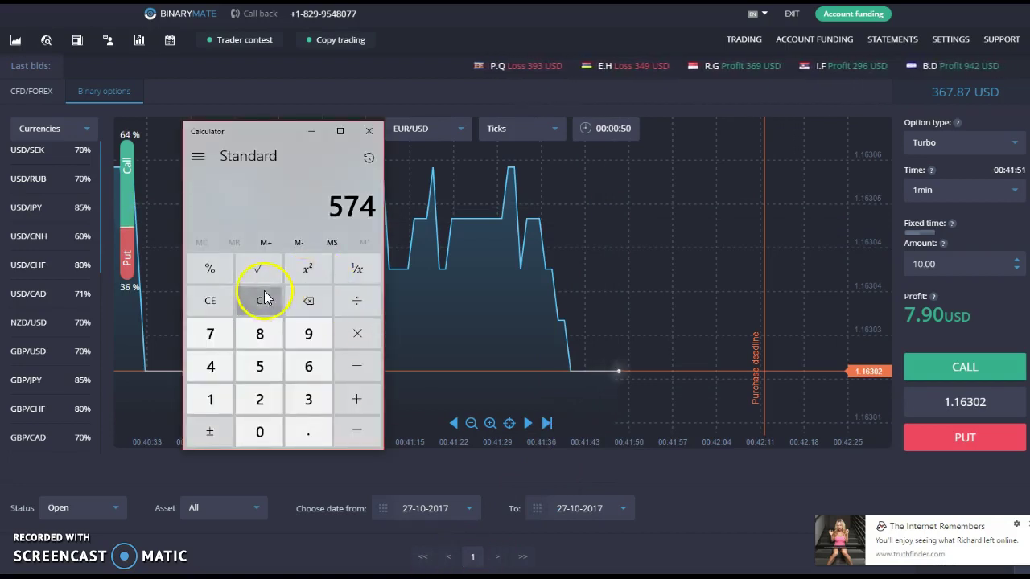
text(3)
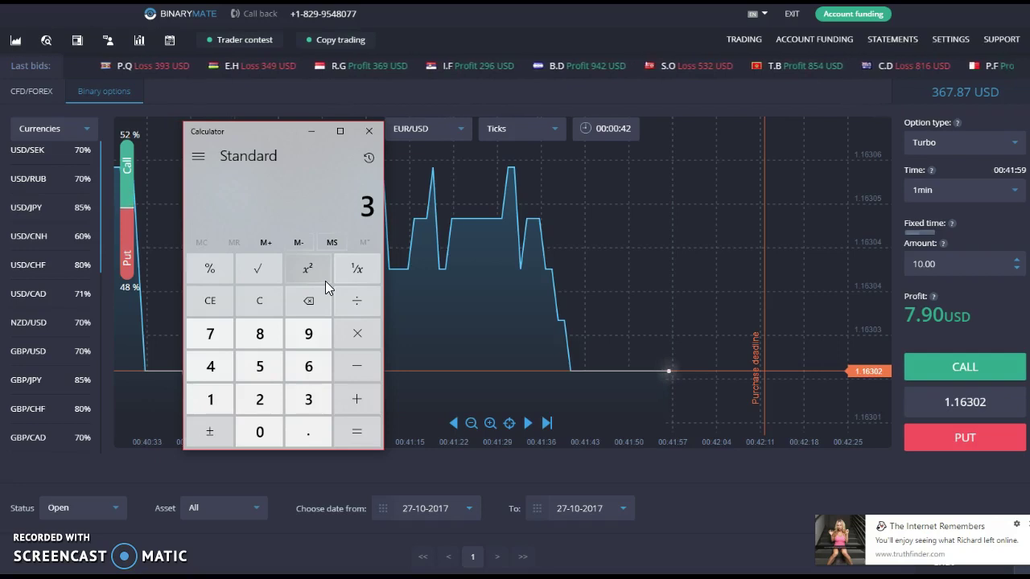
text(67)
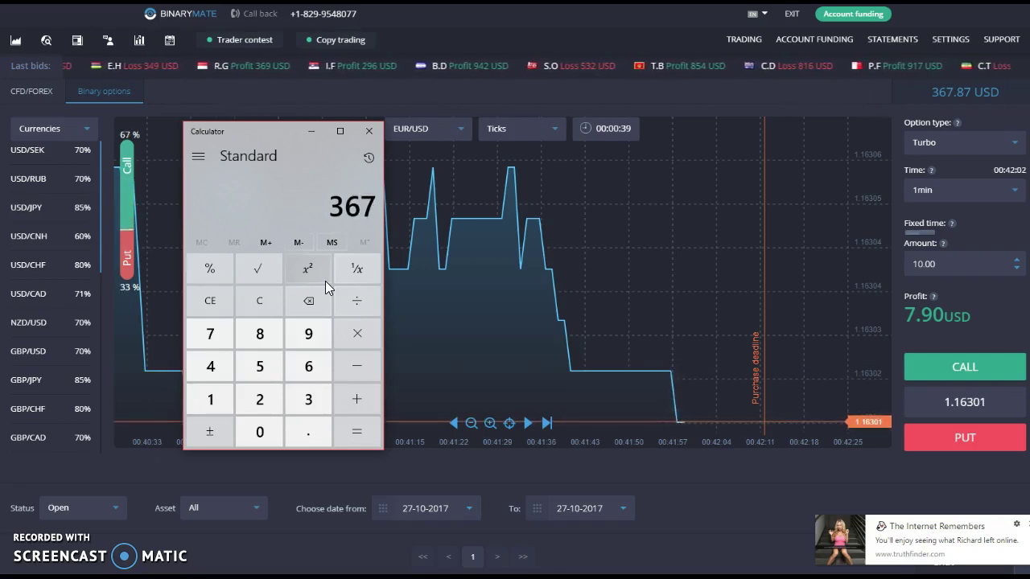
key(minus)
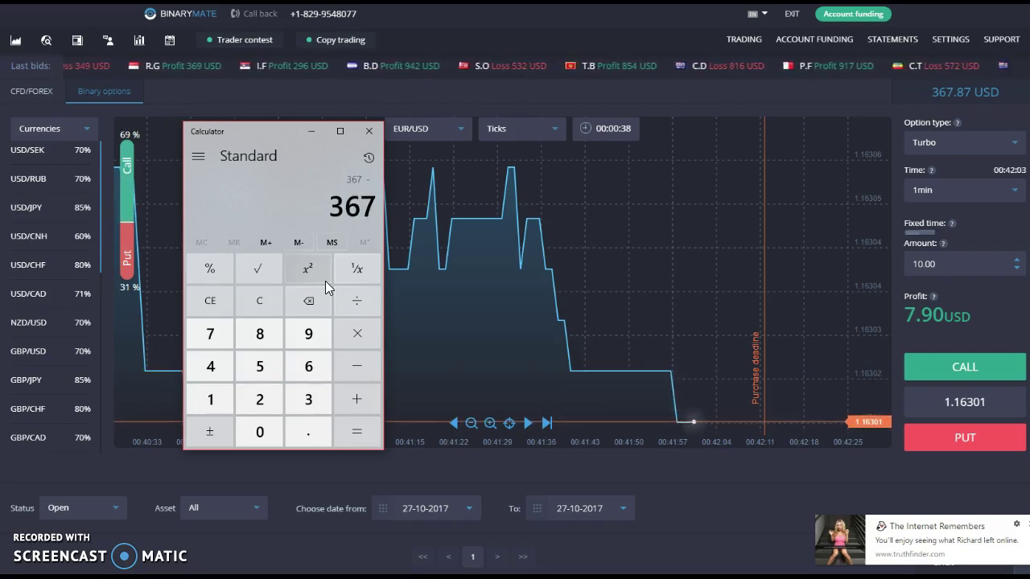
text(249)
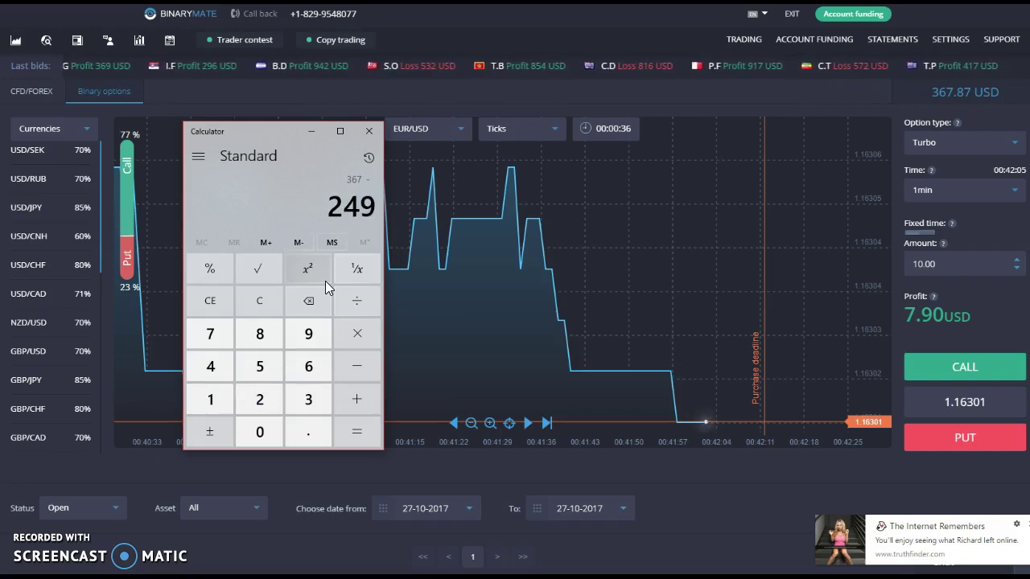
key(Return)
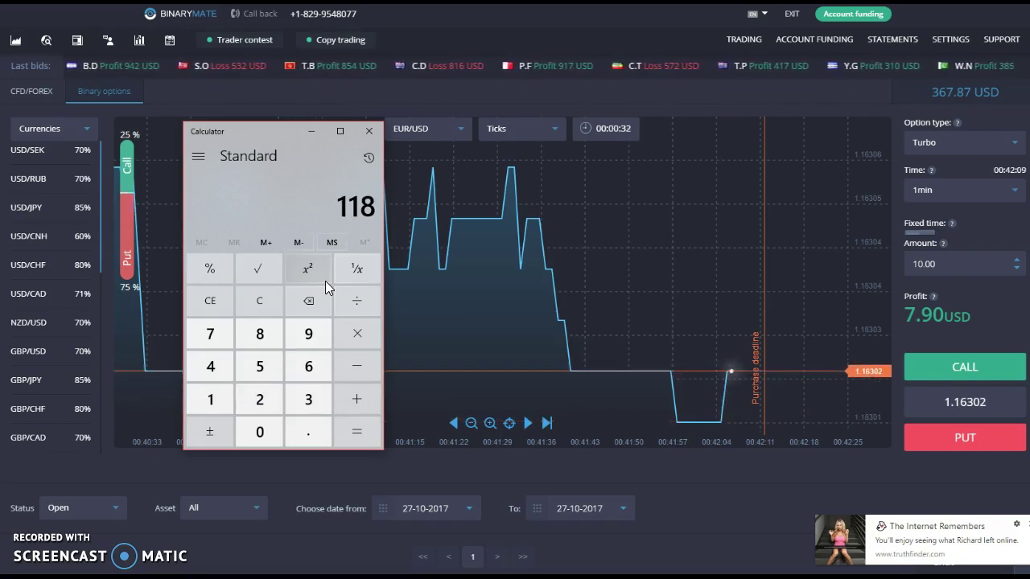
Add 16 to the 118 result, then clear the display to 0.
click(305, 302)
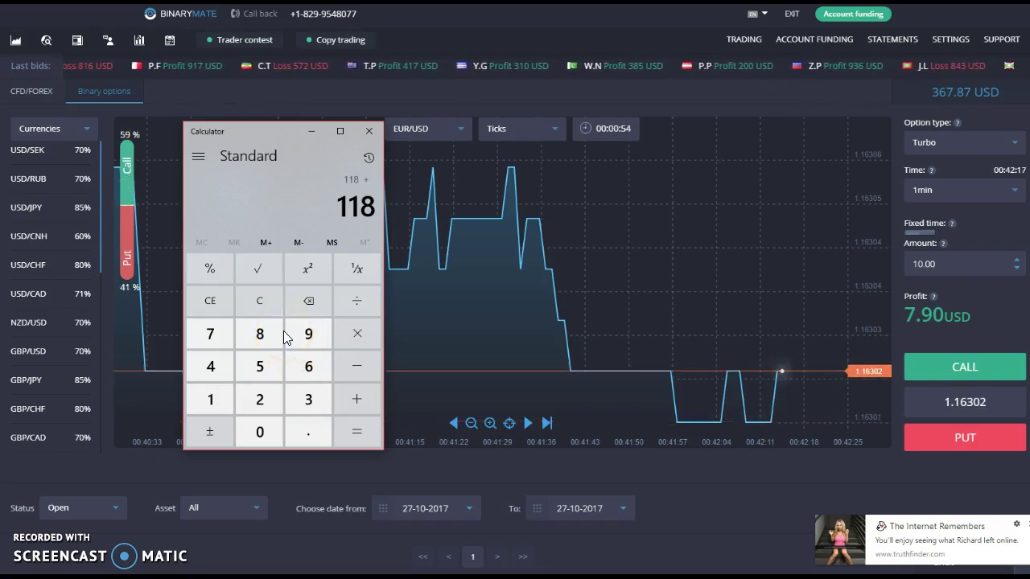
text(16)
key(Return)
click(280, 290)
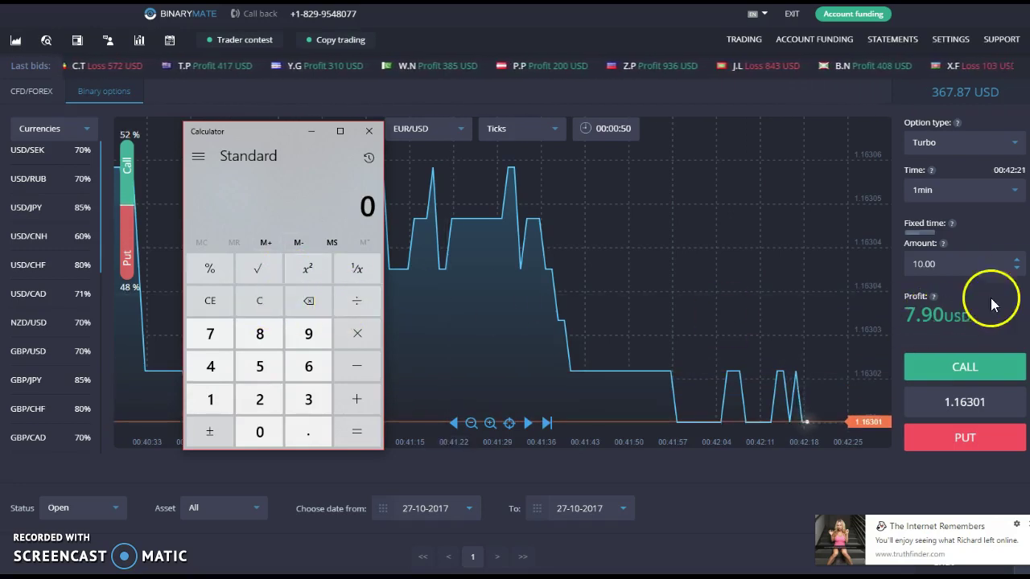
Change the Turbo 1min EUR/USD trade amount from 10.00 to 21, for a 16.59 USD potential profit.
click(915, 264)
key(Delete)
key(Delete)
key(Delete)
key(Delete)
text(20)
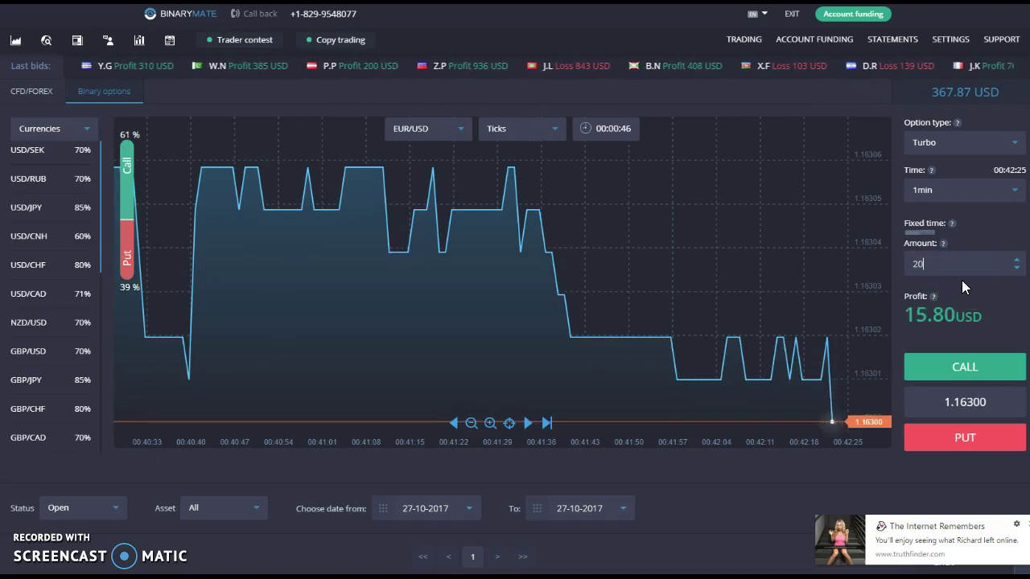
key(BackSpace)
text(2)
key(BackSpace)
text(1)
click(952, 279)
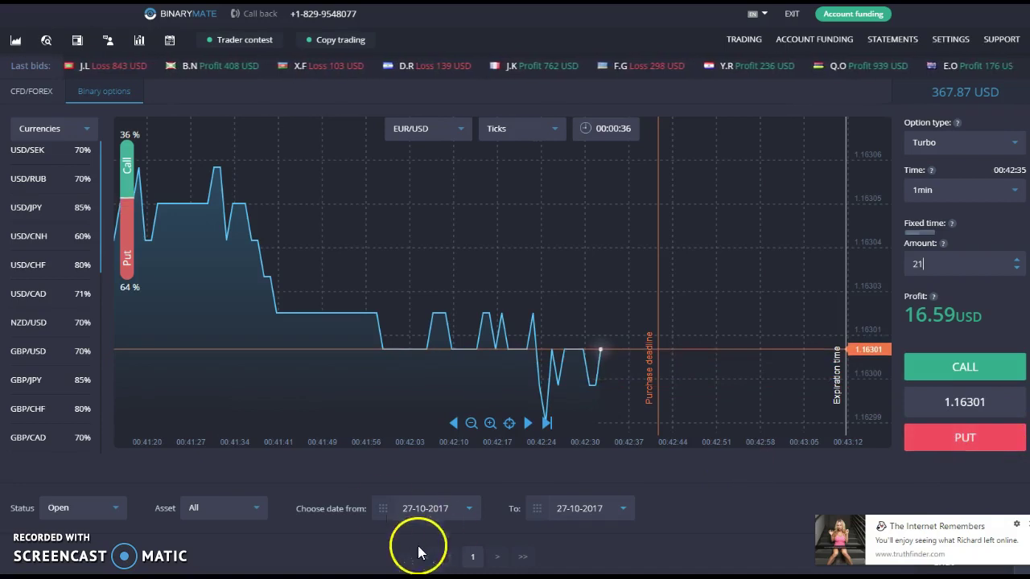
On the calculator, work out 16×3 = 48, then multiply by 4 to get 192.
key(XF86Calculator)
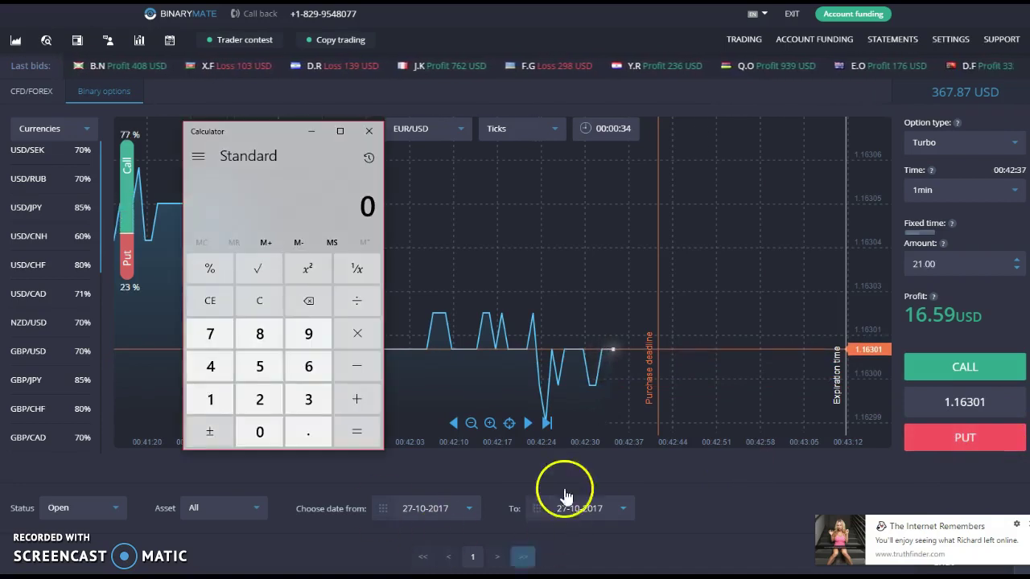
text(16)
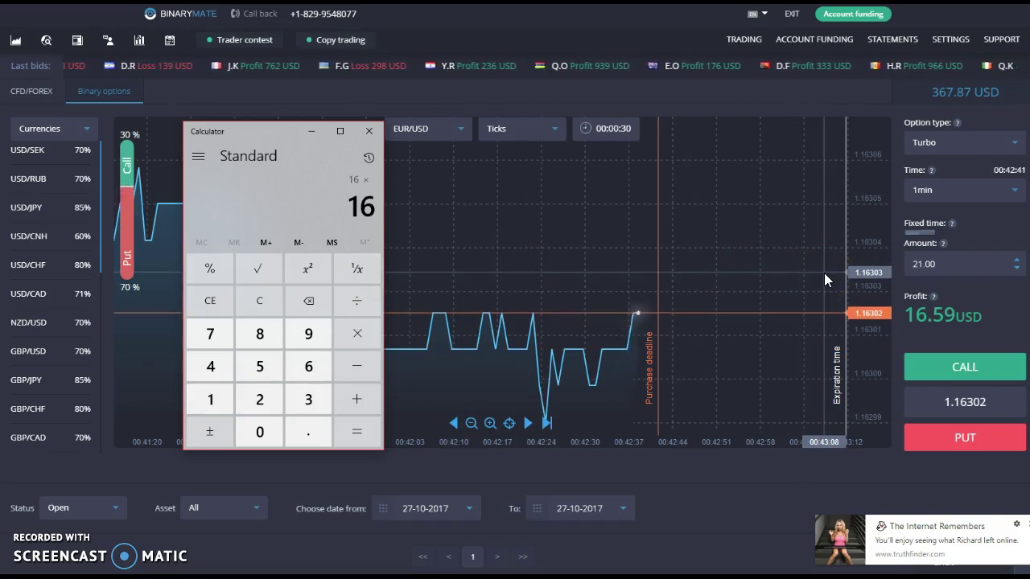
key(asterisk)
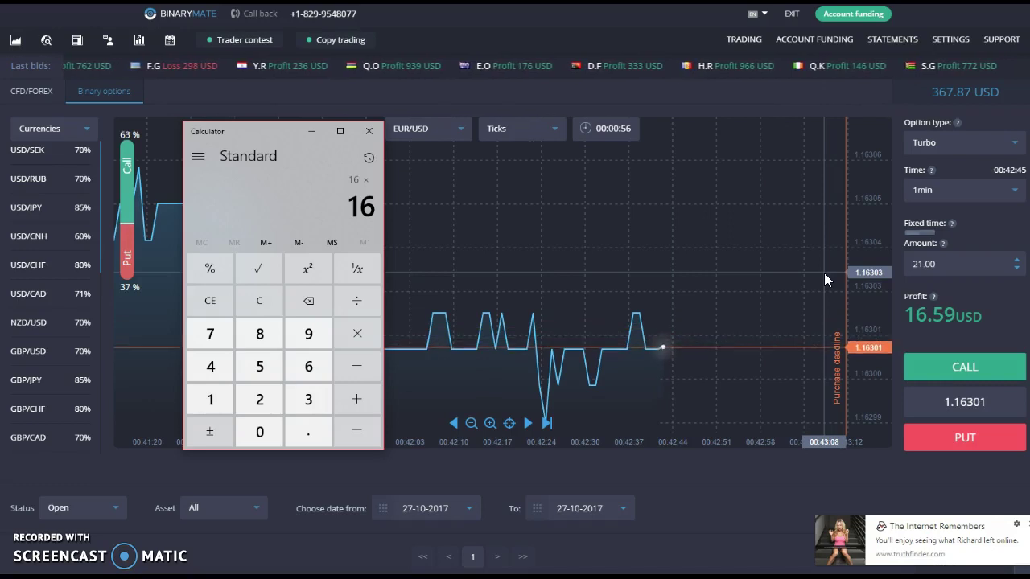
key(3)
key(Return)
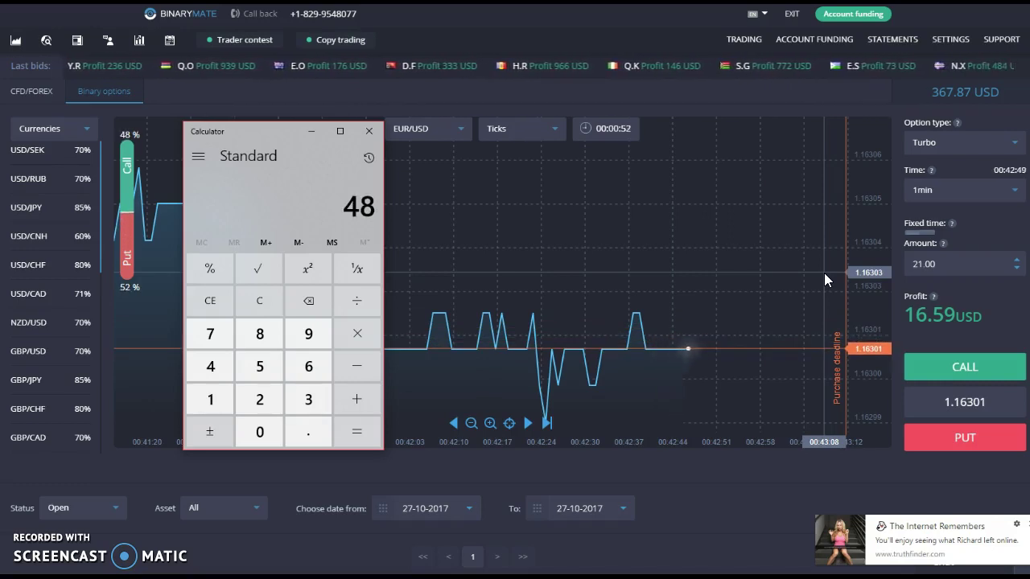
key(asterisk)
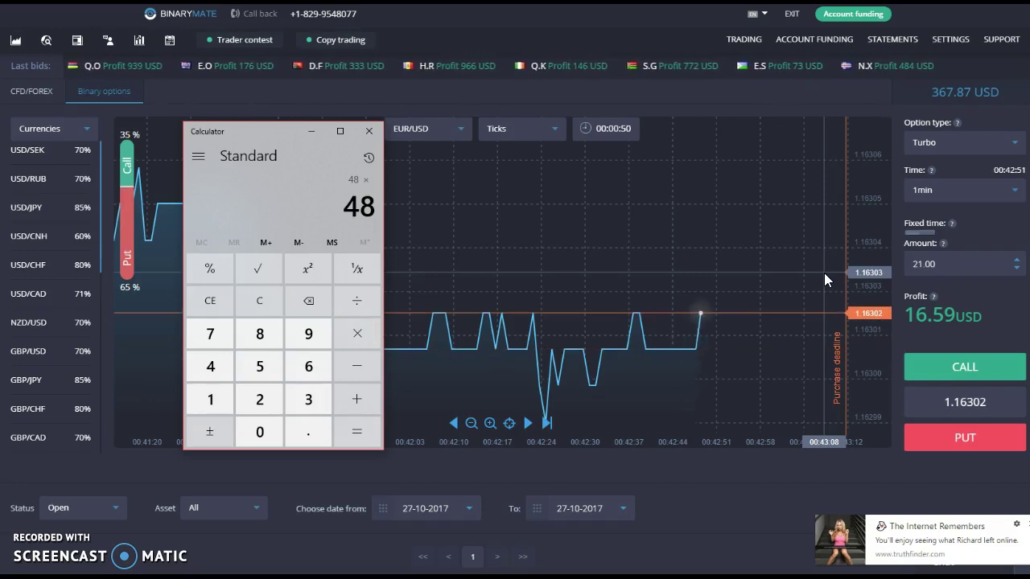
key(4)
key(Return)
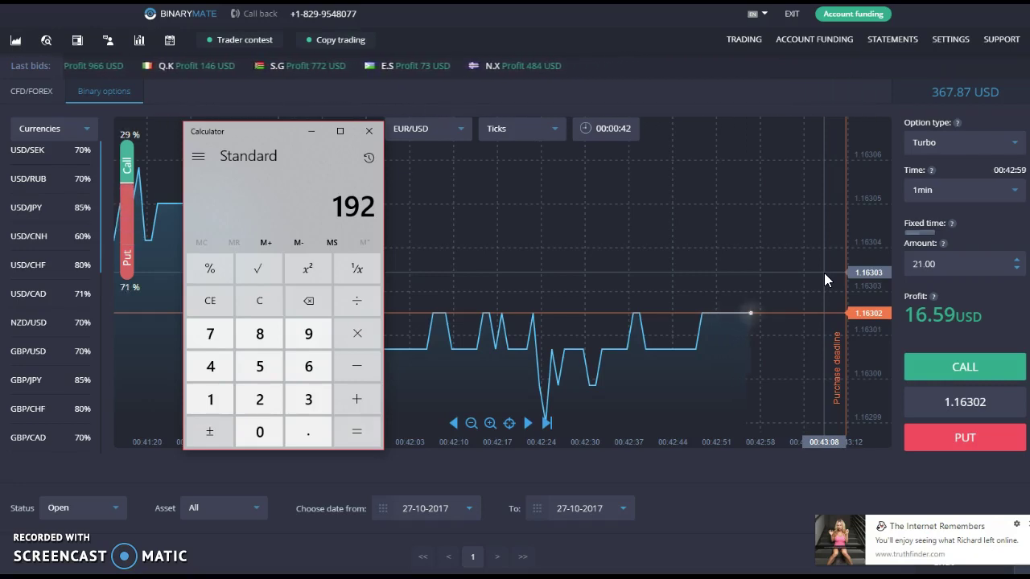
Calculate 250×.75 = 187.5, then clear and close the calculator.
text(25)
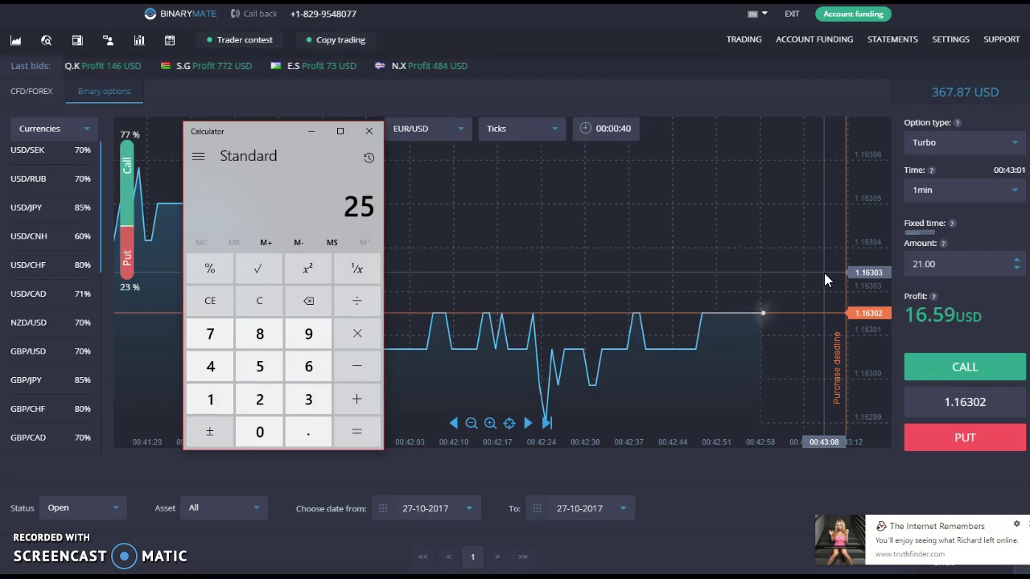
text(0*.75)
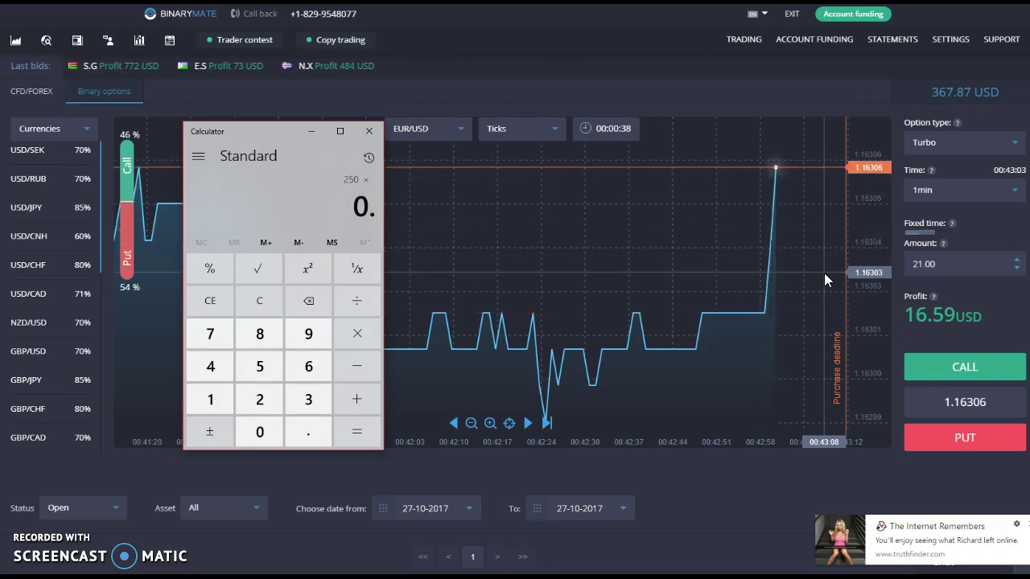
key(Return)
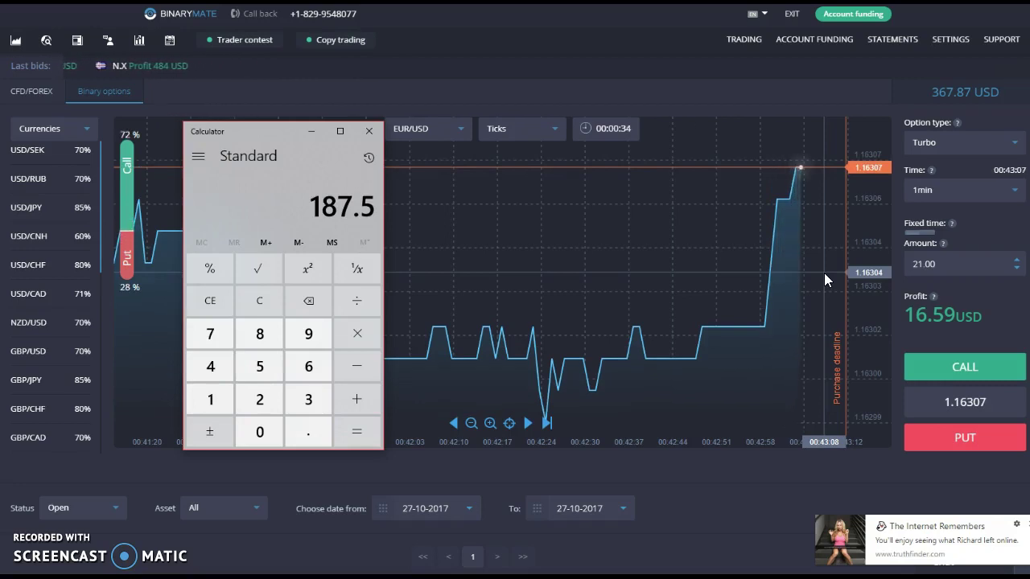
click(256, 305)
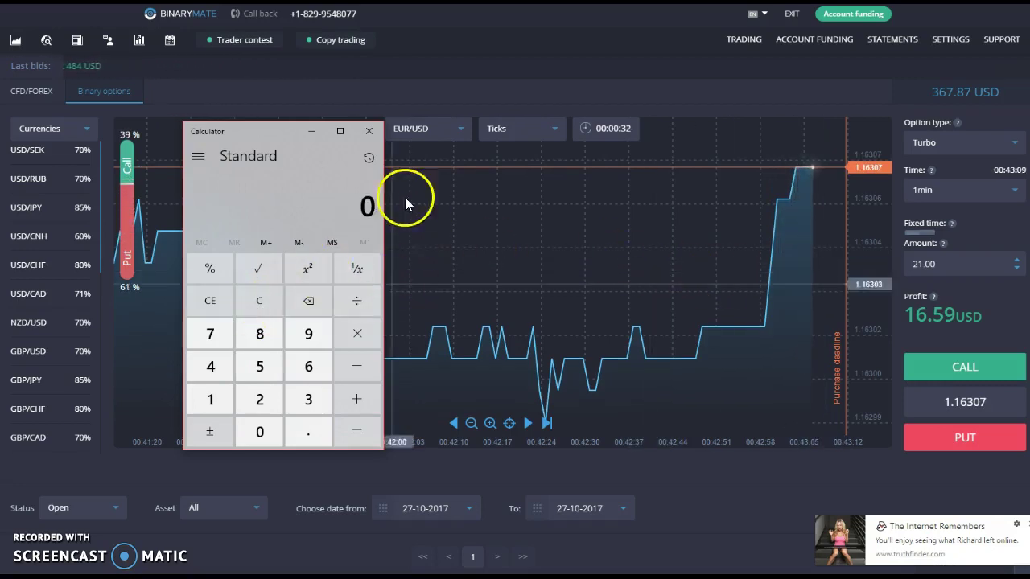
click(367, 131)
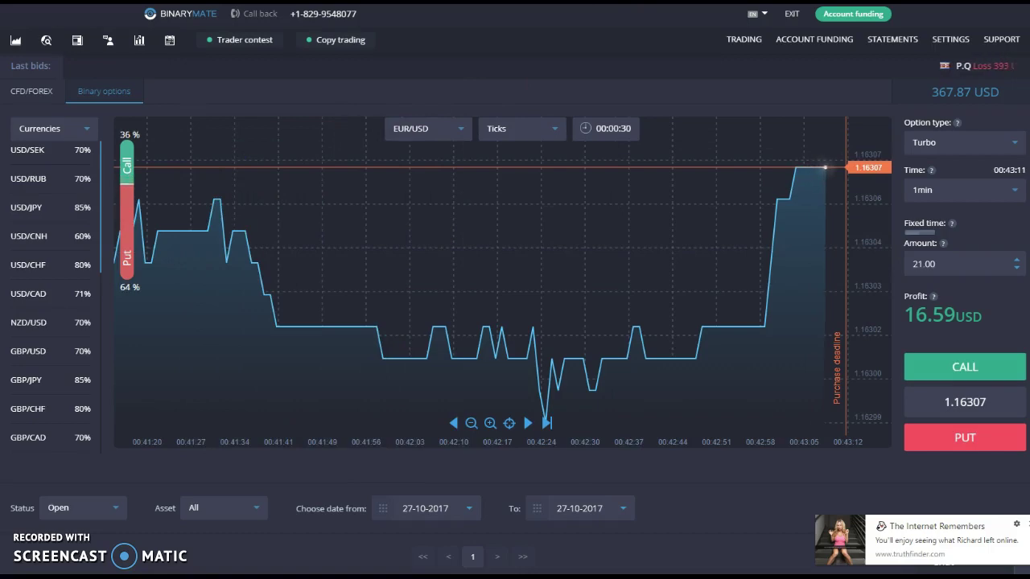
Go to the Forex21 website's Forex Compounding Calculator page in a new tab.
key(ctrl+t)
text(www)
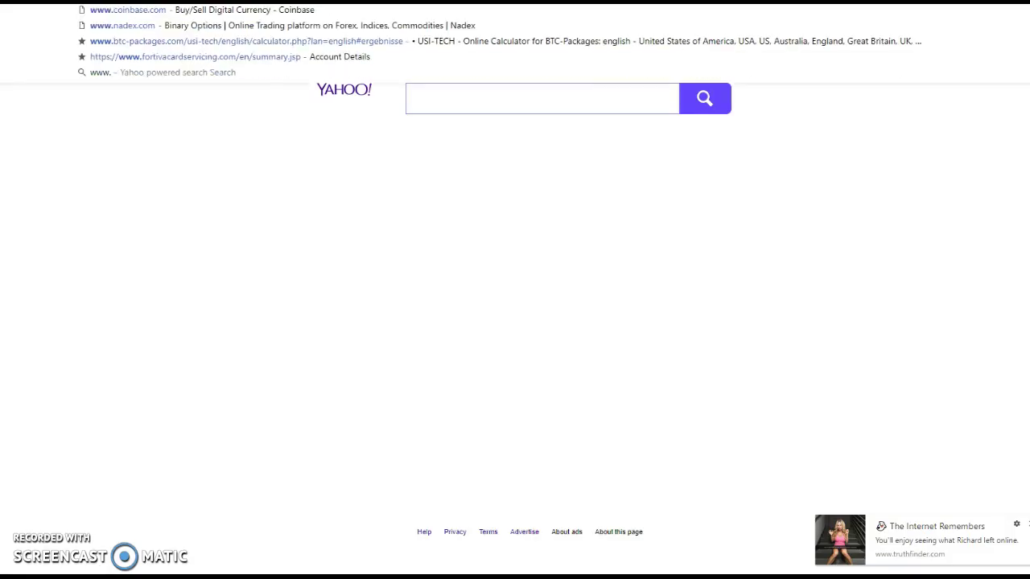
text(.for)
click(541, 98)
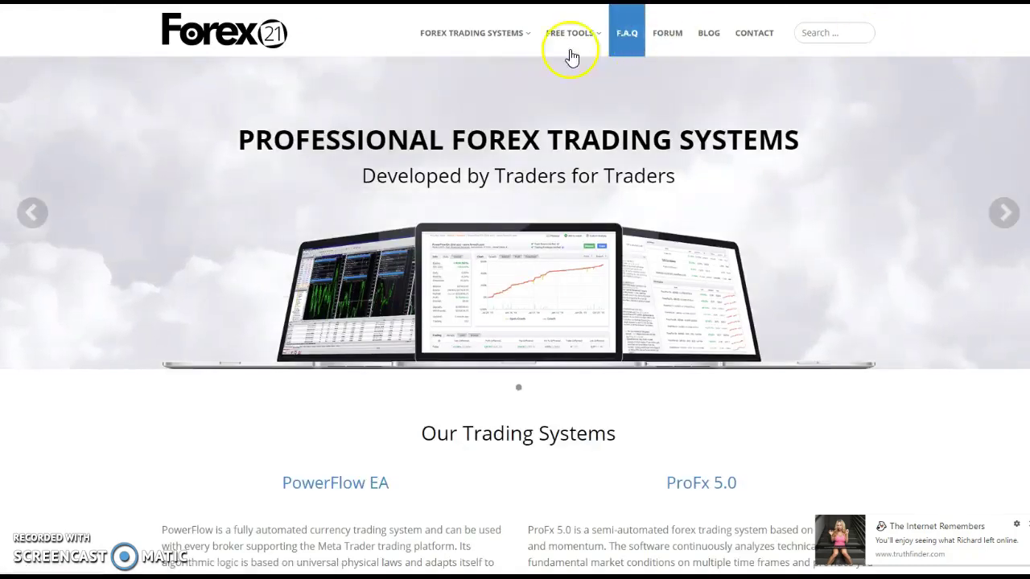
mouse_move(567, 34)
click(567, 74)
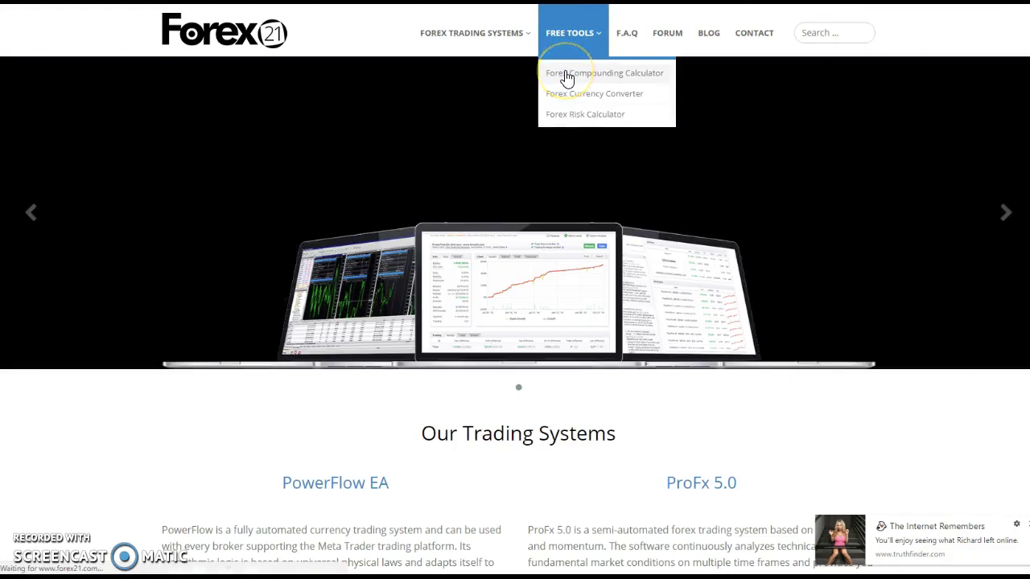
Project a 250 start balance at 75% per month over 3 months ($1339.84).
click(306, 344)
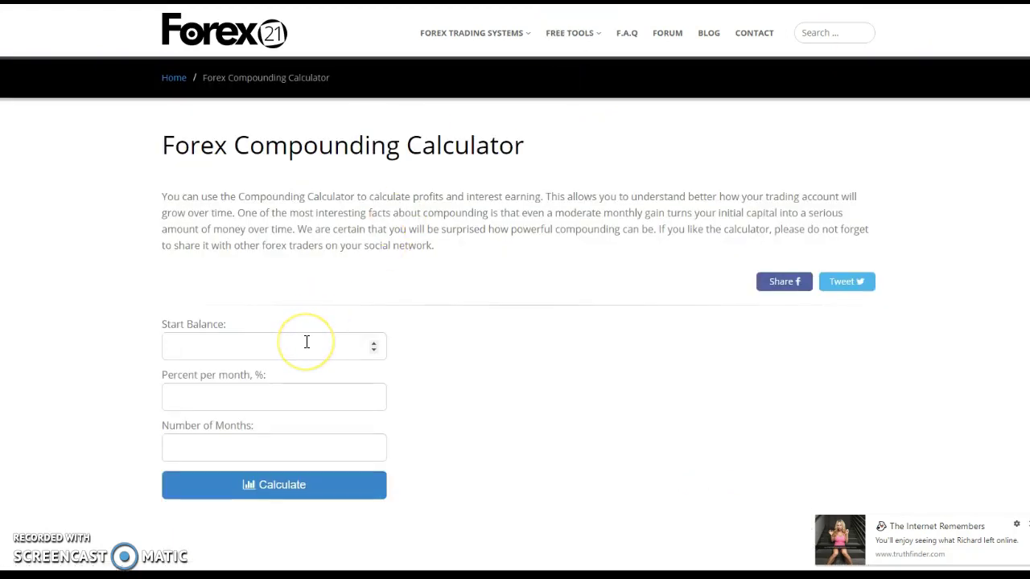
click(292, 394)
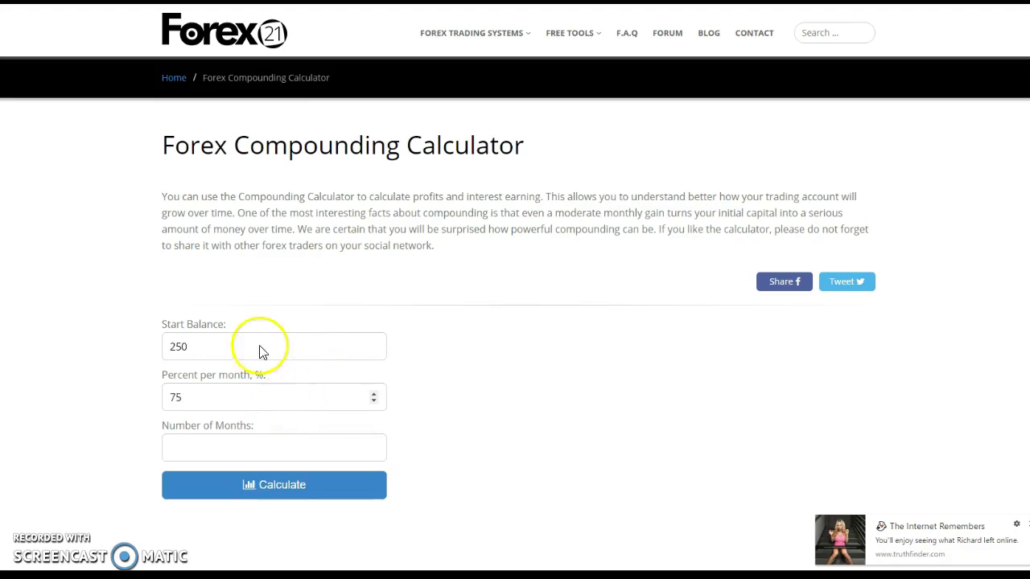
click(224, 449)
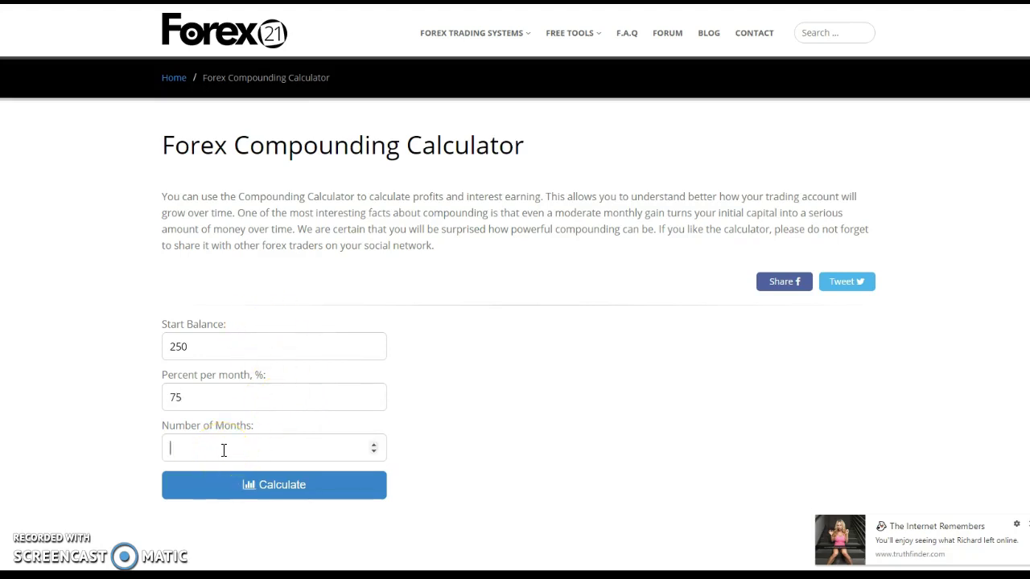
click(244, 484)
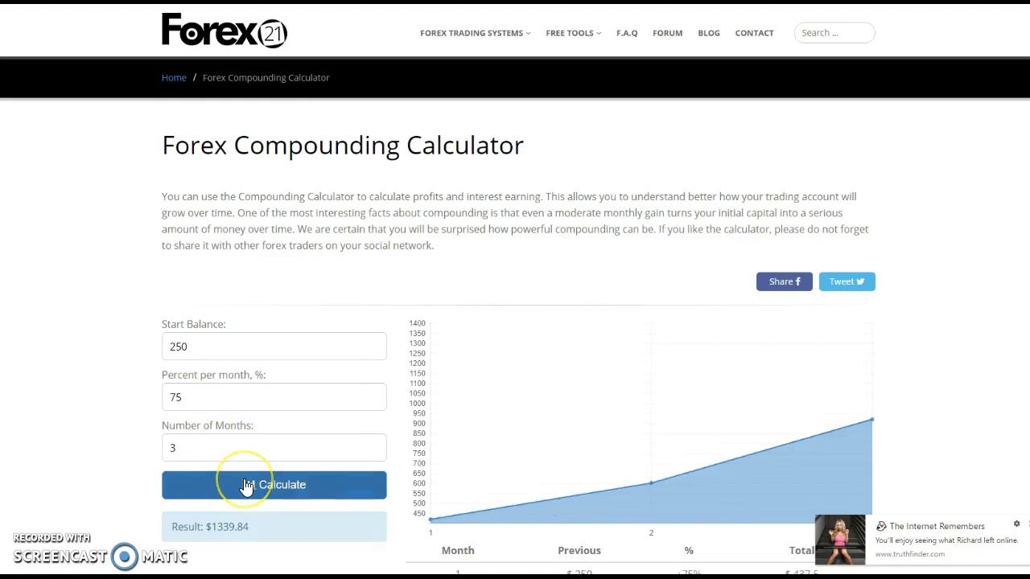
click(256, 434)
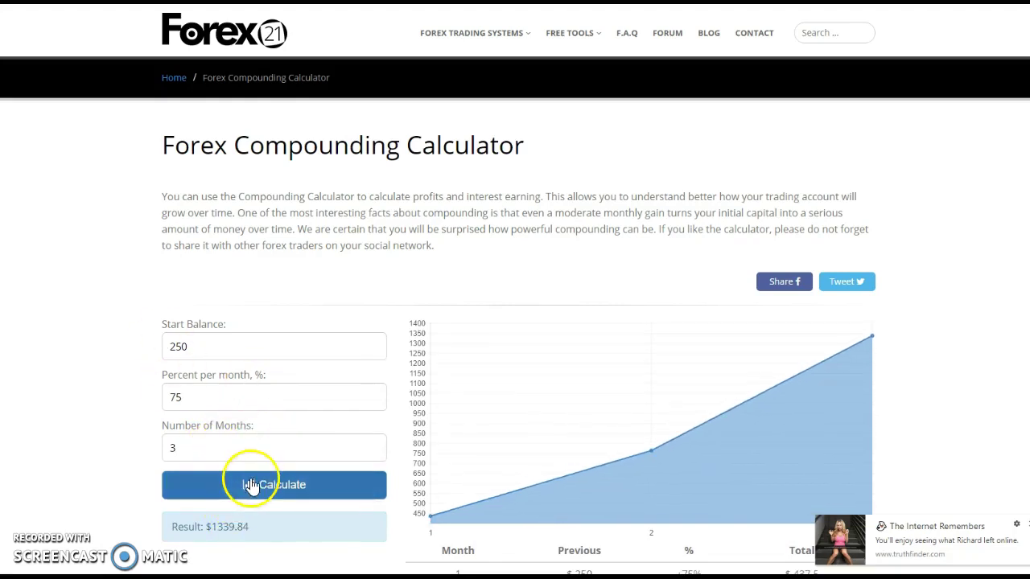
Change the number of months to 6 and recalculate, giving $7180.73.
drag(191, 453, 136, 455)
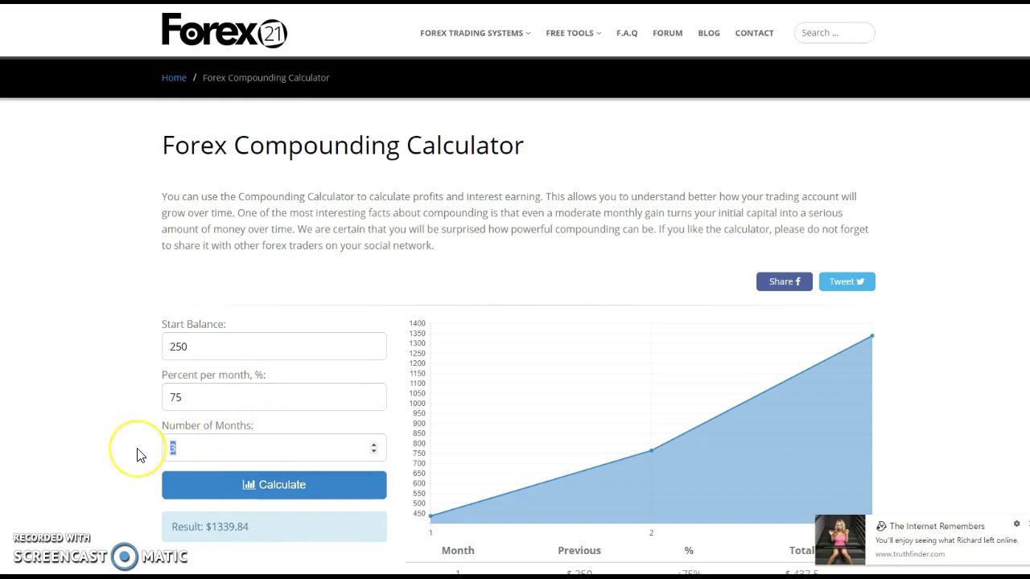
text(6)
click(160, 439)
click(241, 486)
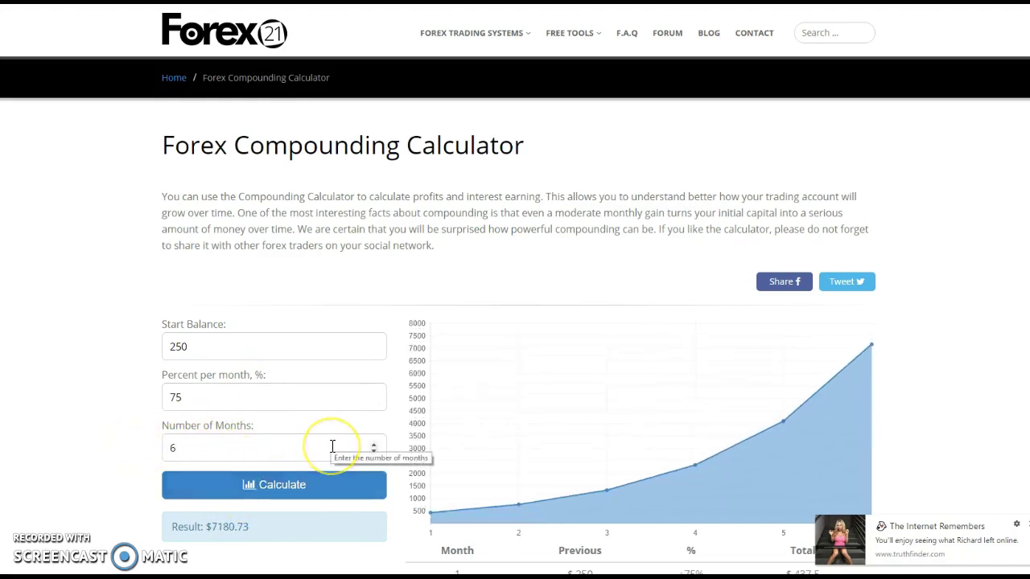
scroll(616, 281, down, 1)
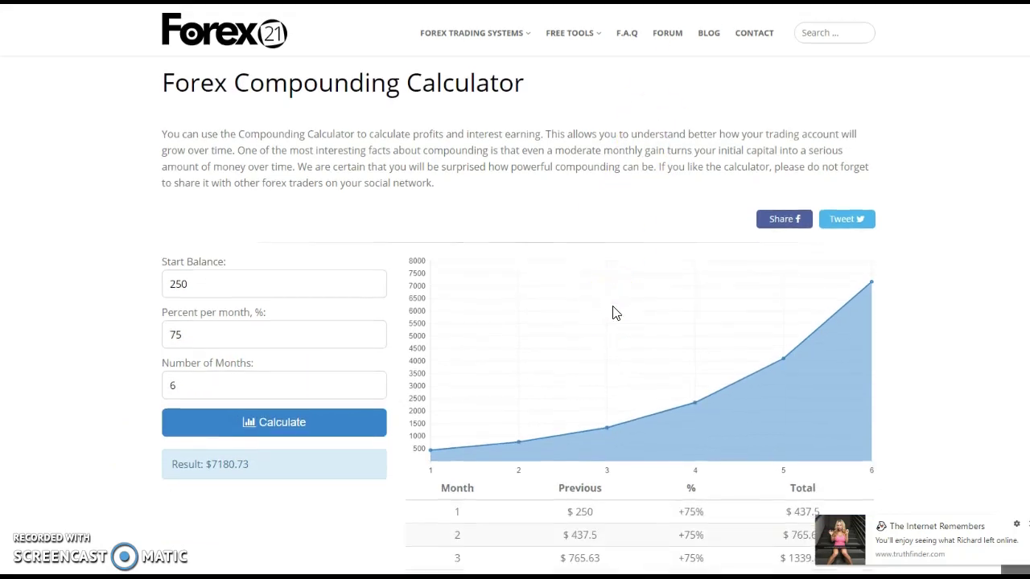
click(946, 523)
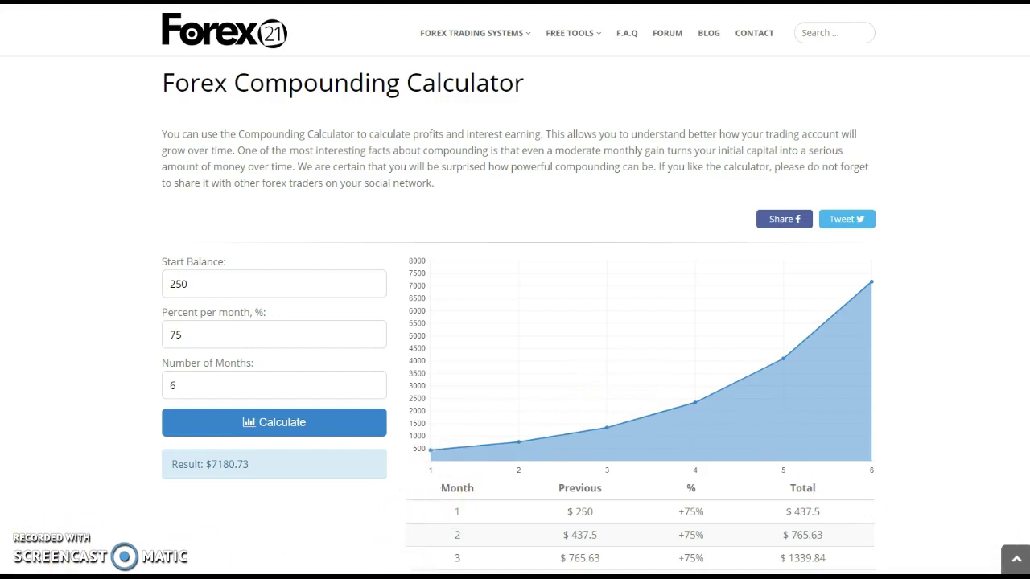
Launch Windows Calculator and compute 200 × 6 = 1,200.
key(super)
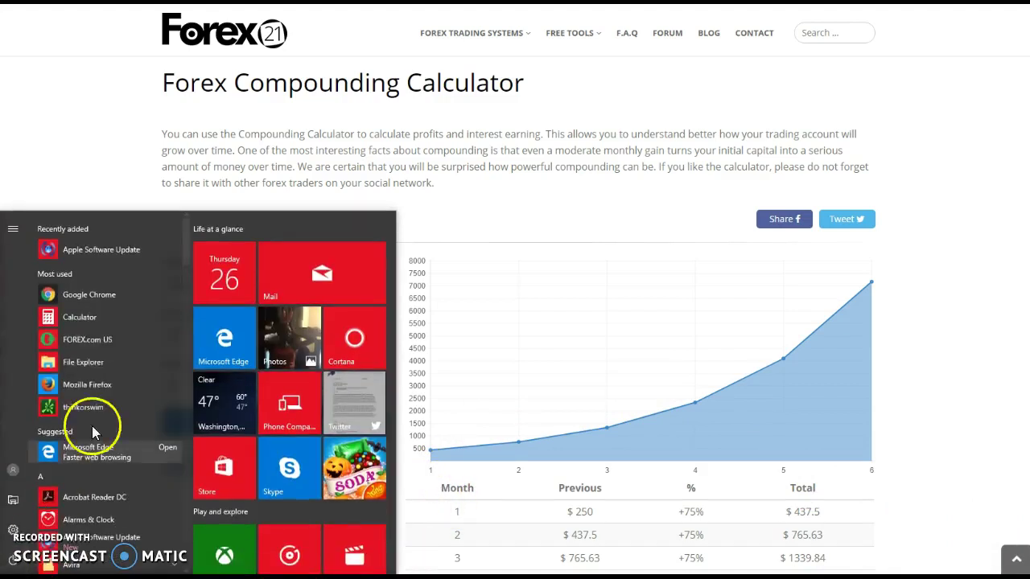
click(108, 325)
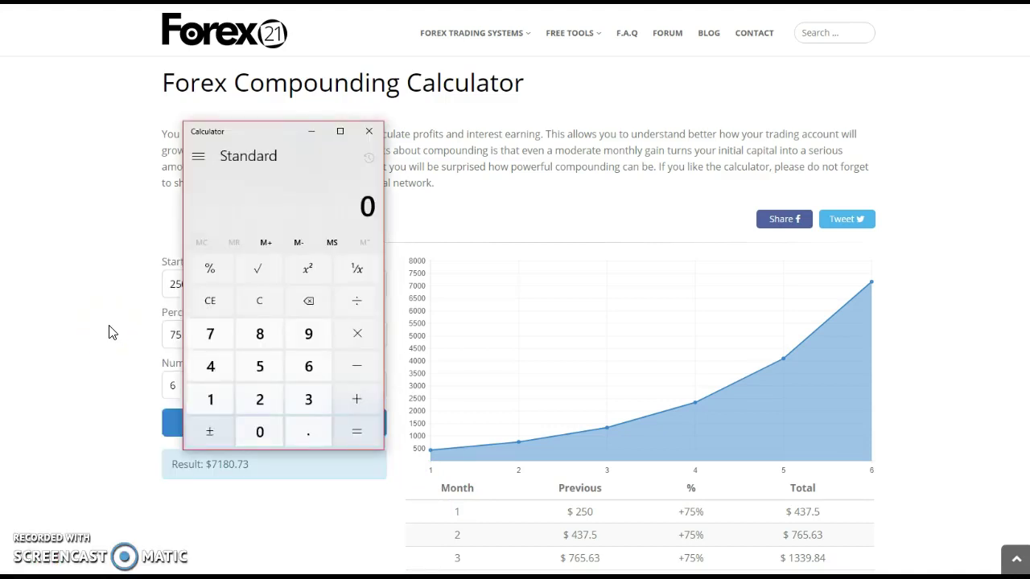
text(200)
key(asterisk)
text(6)
key(Return)
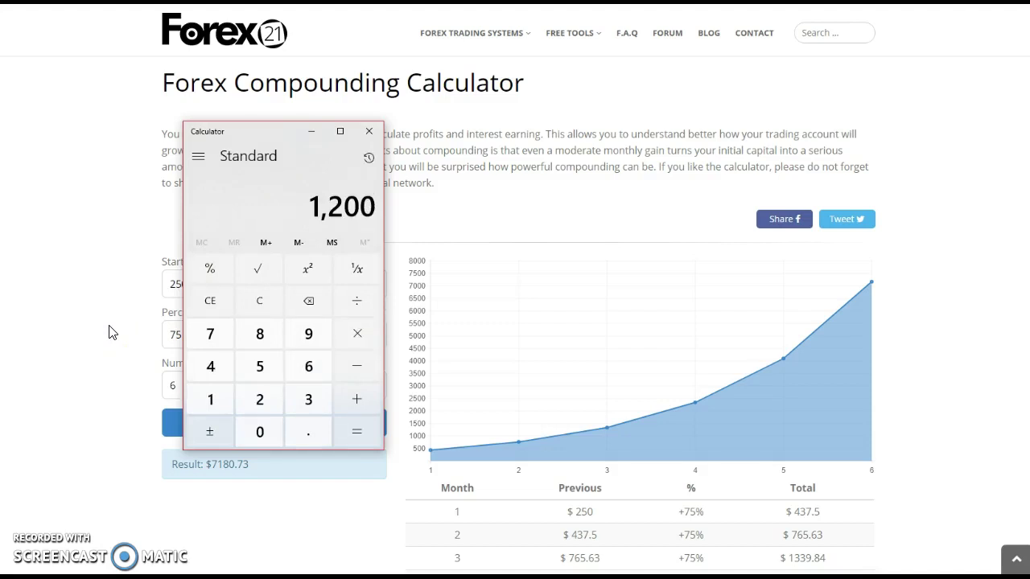
Clear it and compute 7180 − 1200 = 5,980, then subtract 250 to get 5,730.
drag(258, 138, 529, 93)
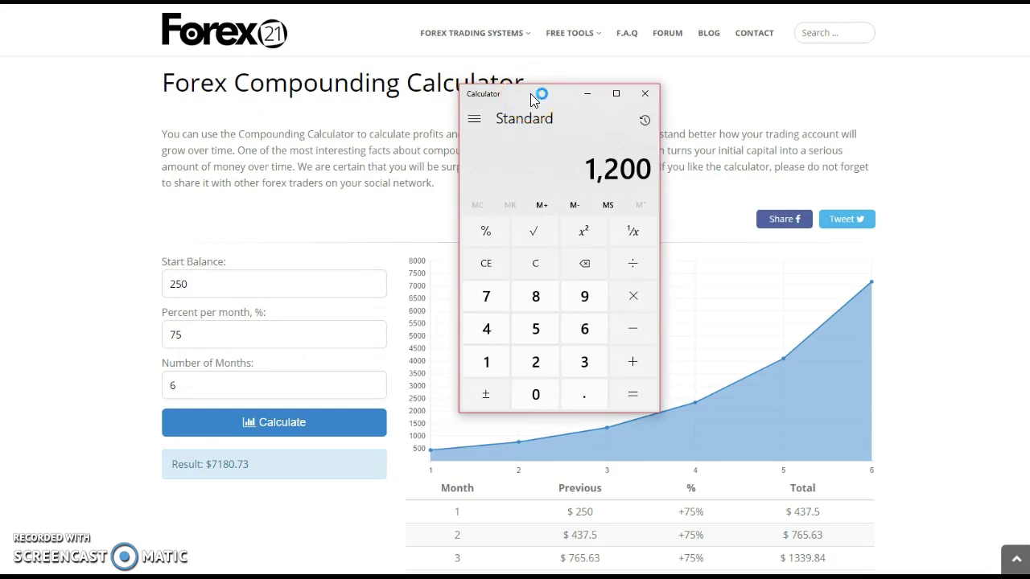
click(540, 269)
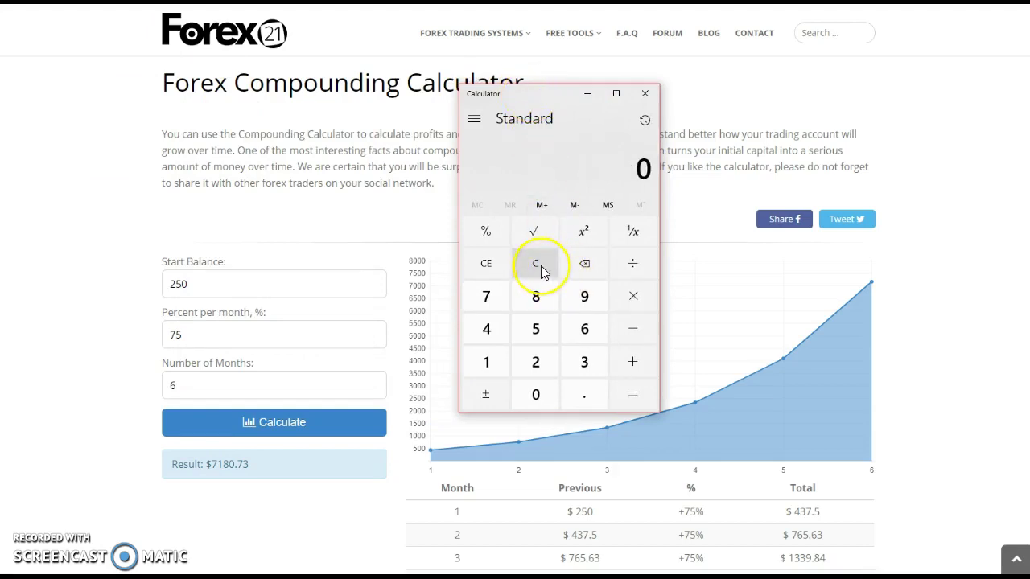
text(7180)
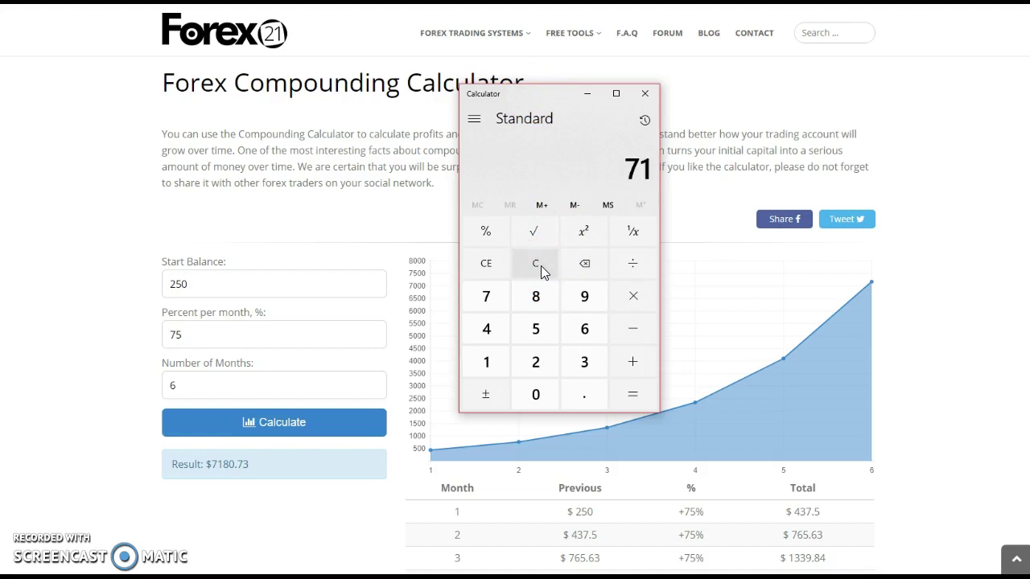
key(minus)
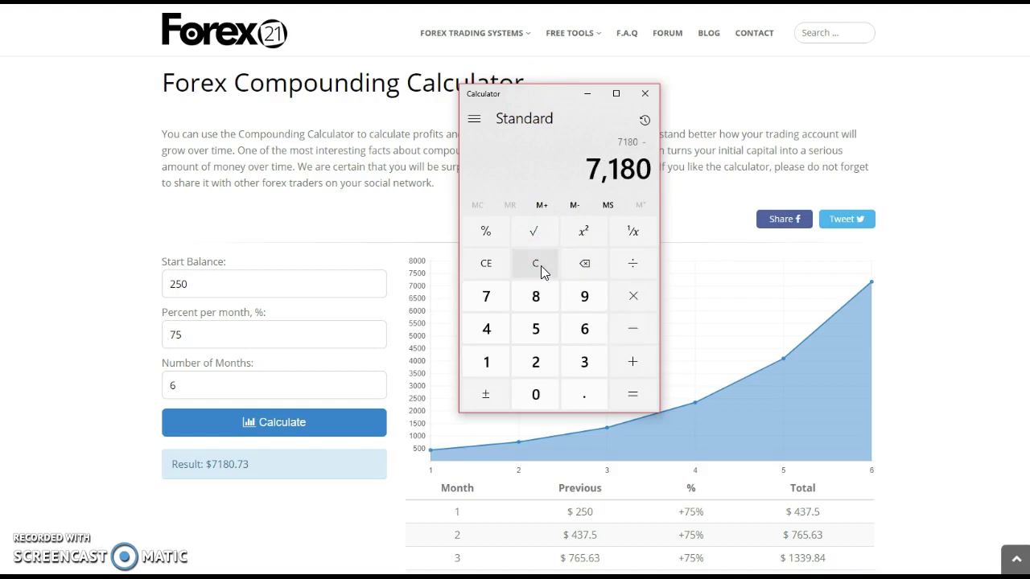
text(1200)
key(Return)
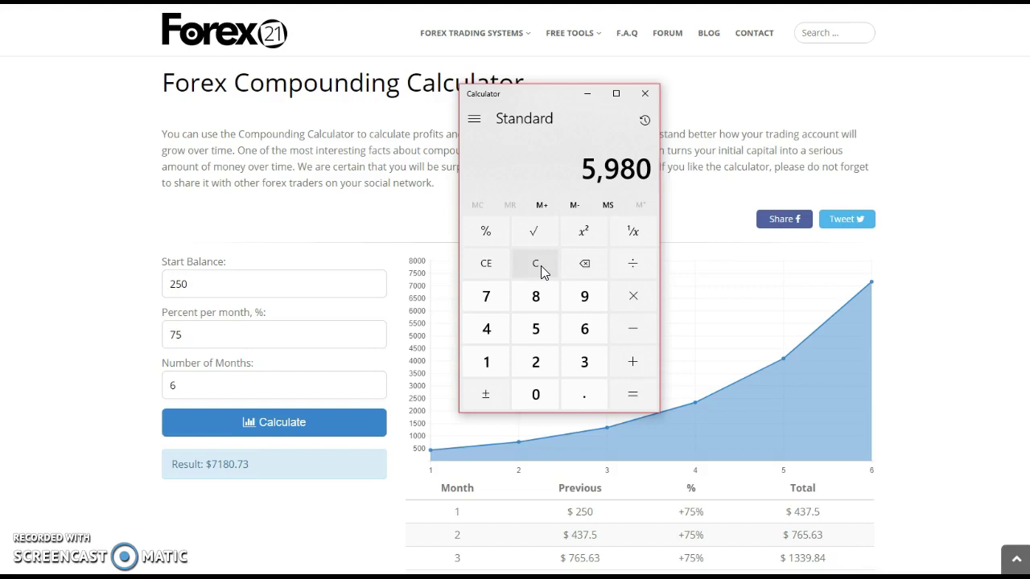
key(minus)
text(250)
key(Return)
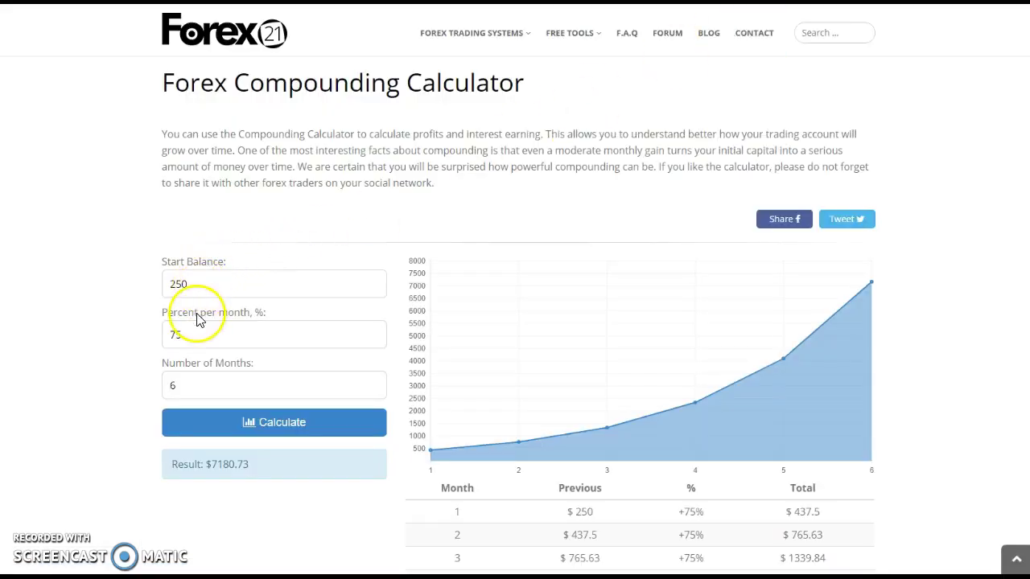
Project a 500 start balance at 50% monthly over 9 months, reaching $19221.68.
click(184, 287)
drag(184, 288, 110, 295)
text(500)
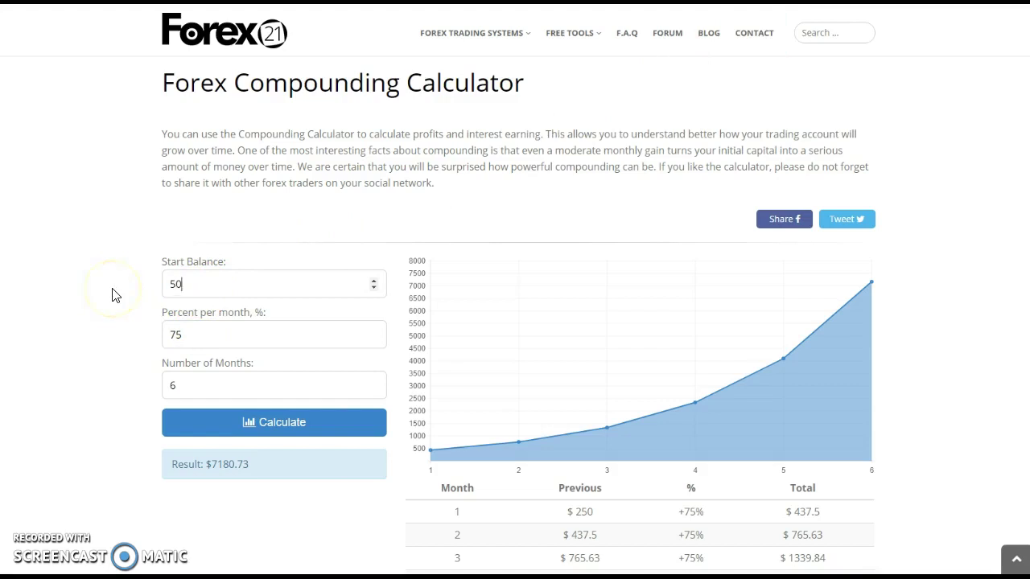
drag(185, 333, 100, 314)
text(50)
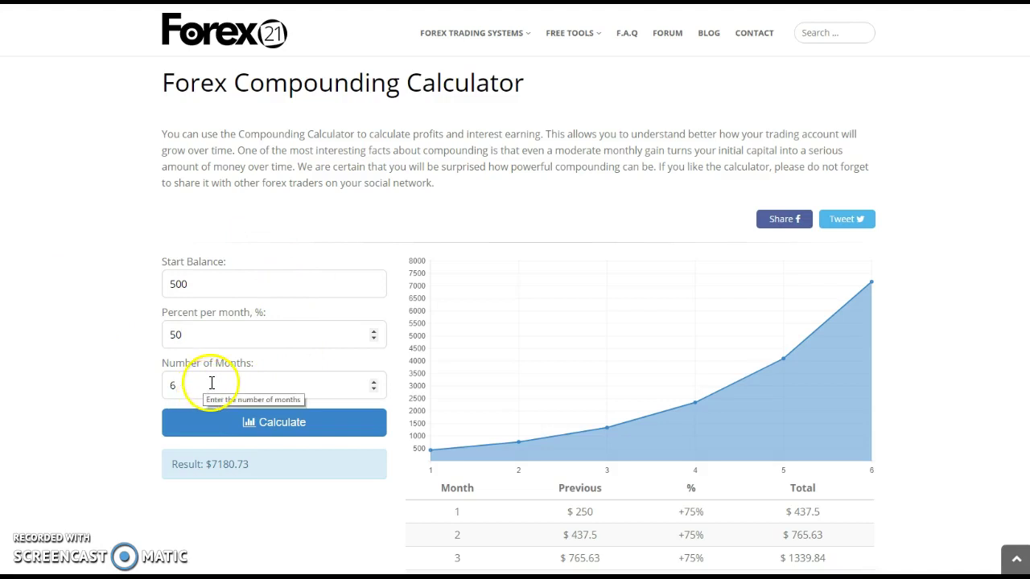
click(234, 423)
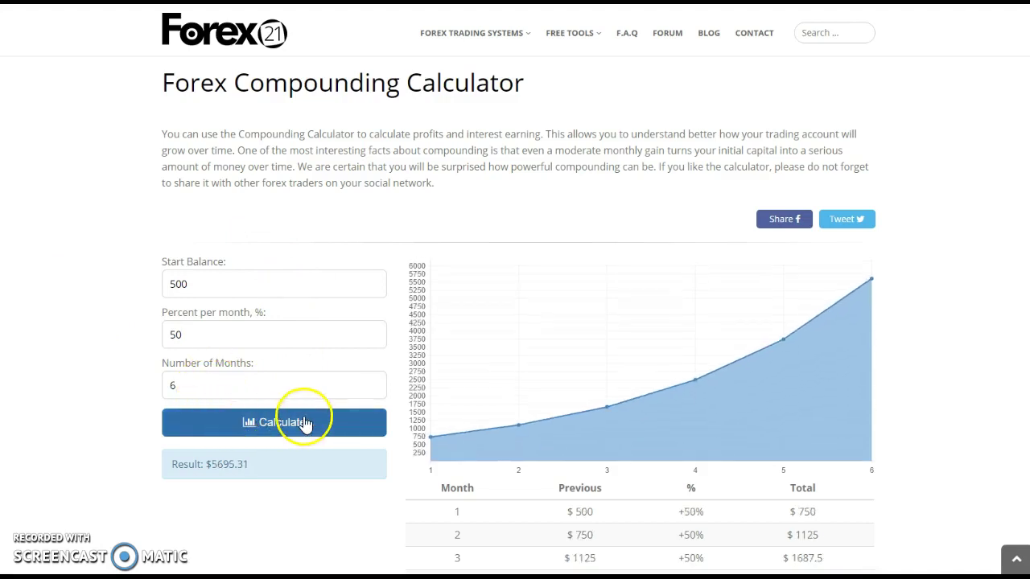
double_click(223, 384)
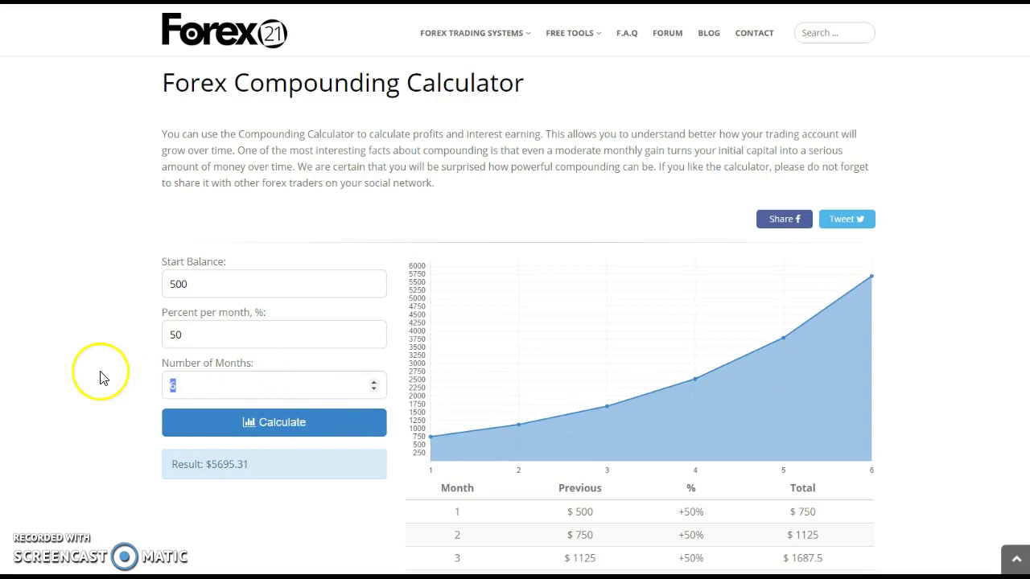
text(9)
click(236, 427)
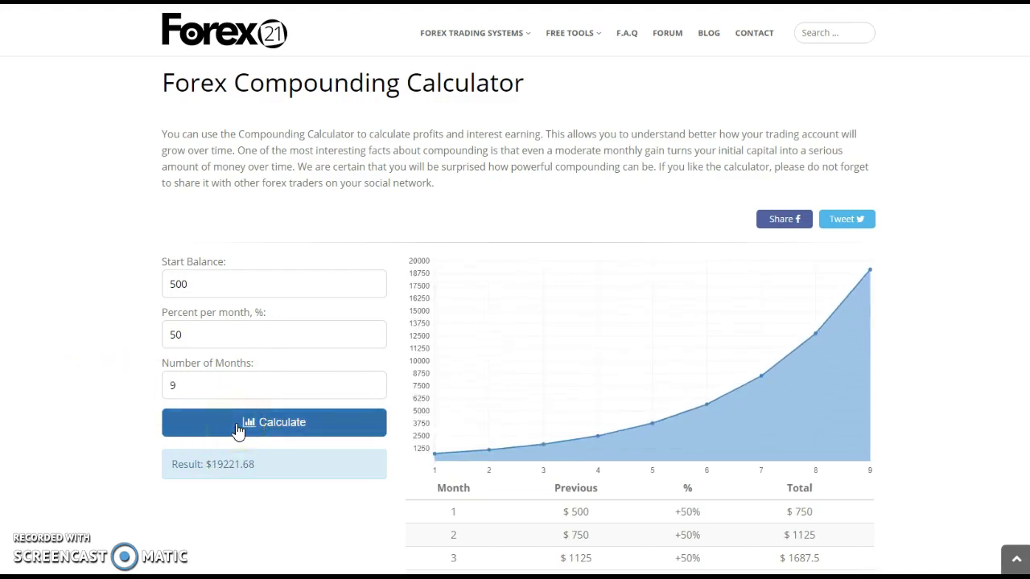
Rerun the 9-month projection with 250 at 75%, reaching $38484.2.
drag(218, 288, 131, 281)
text(25)
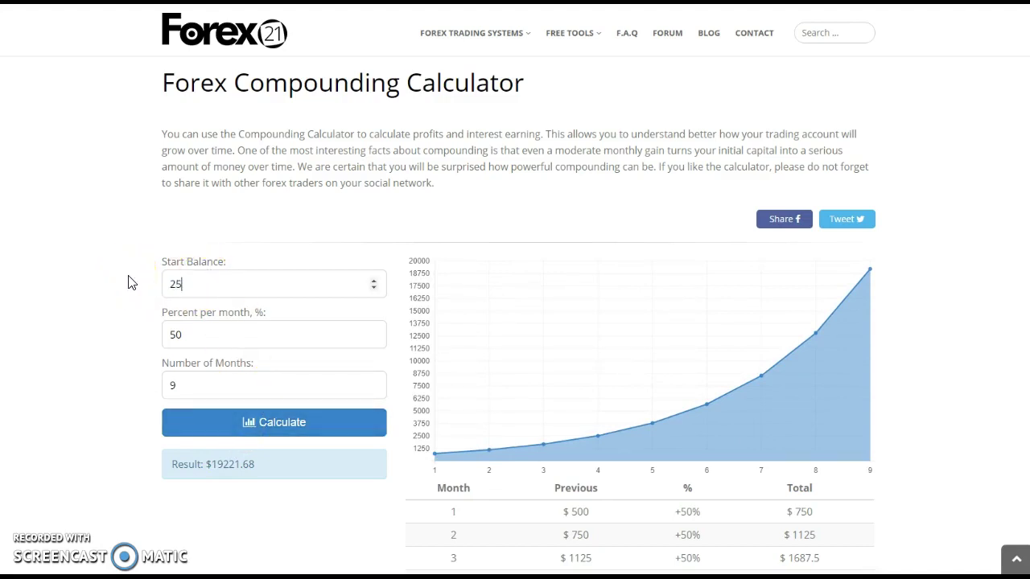
drag(186, 335, 129, 294)
text(75)
click(170, 374)
click(224, 425)
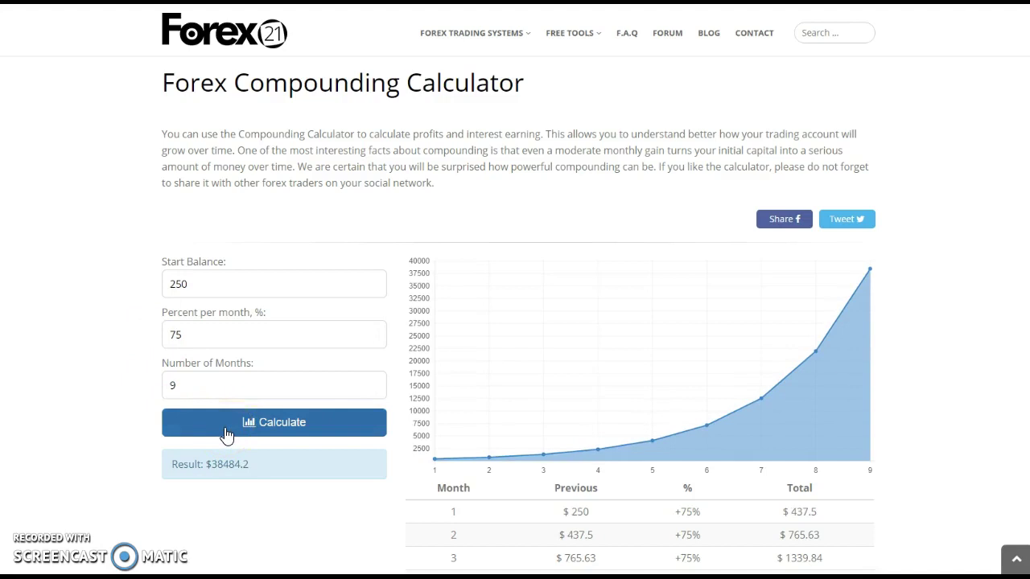
key(alt+Tab)
Total 38,000 + 19,000 = 57,000, then compute 200×9 plus the extra amount to reach 2,050.
text(3800)
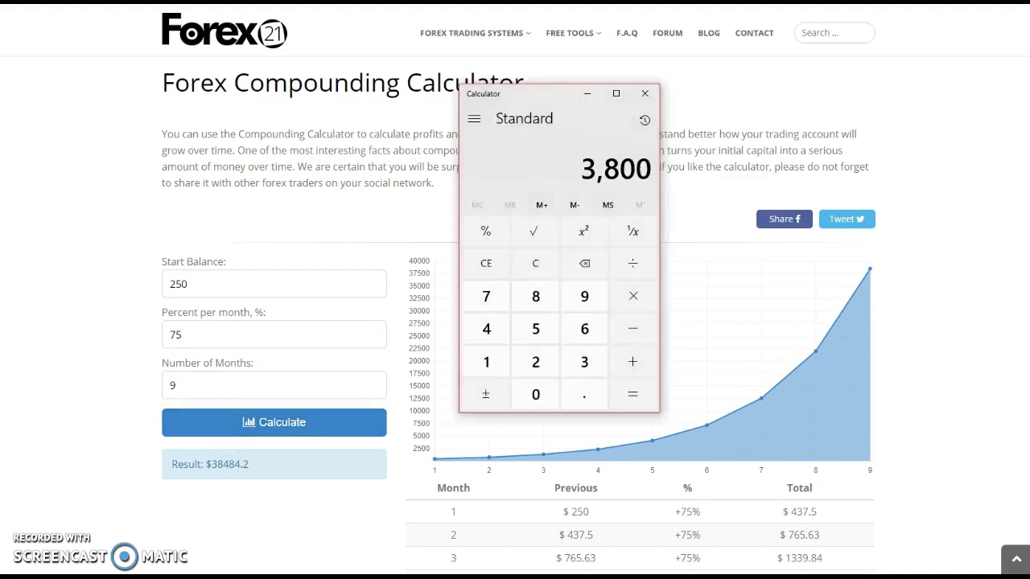
text(0 )
text(+ 19,000)
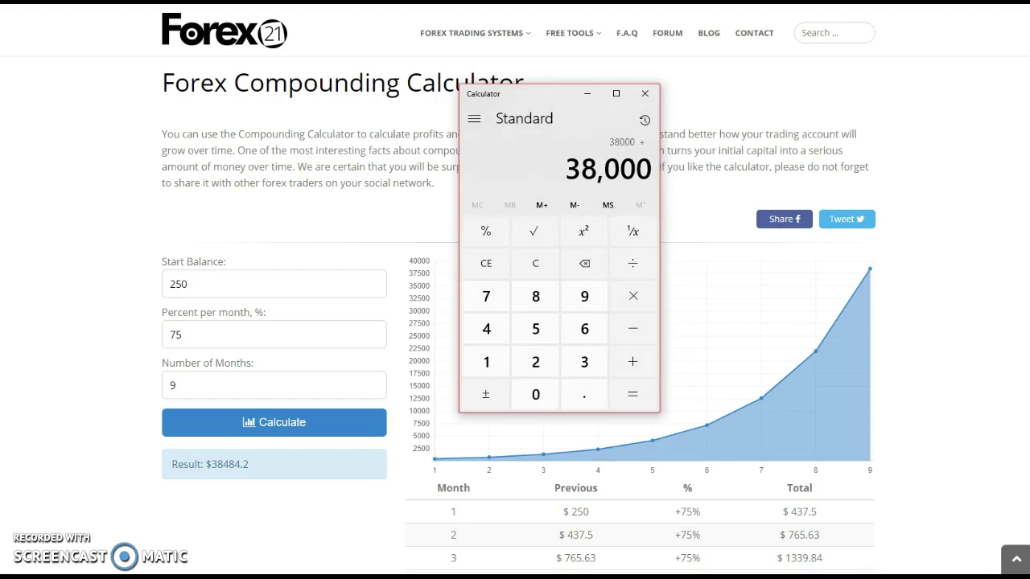
key(Return)
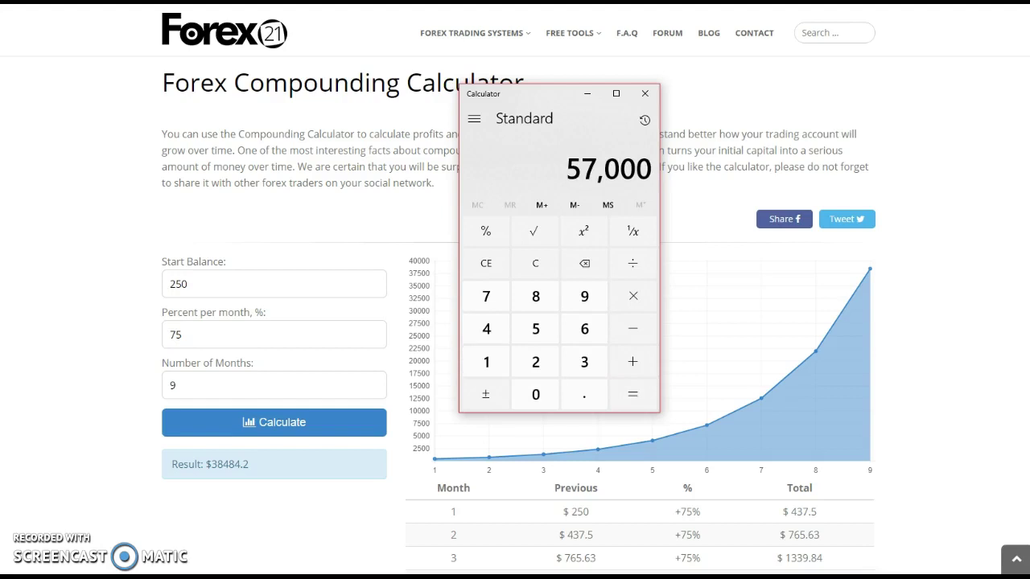
click(537, 264)
text(200)
key(asterisk)
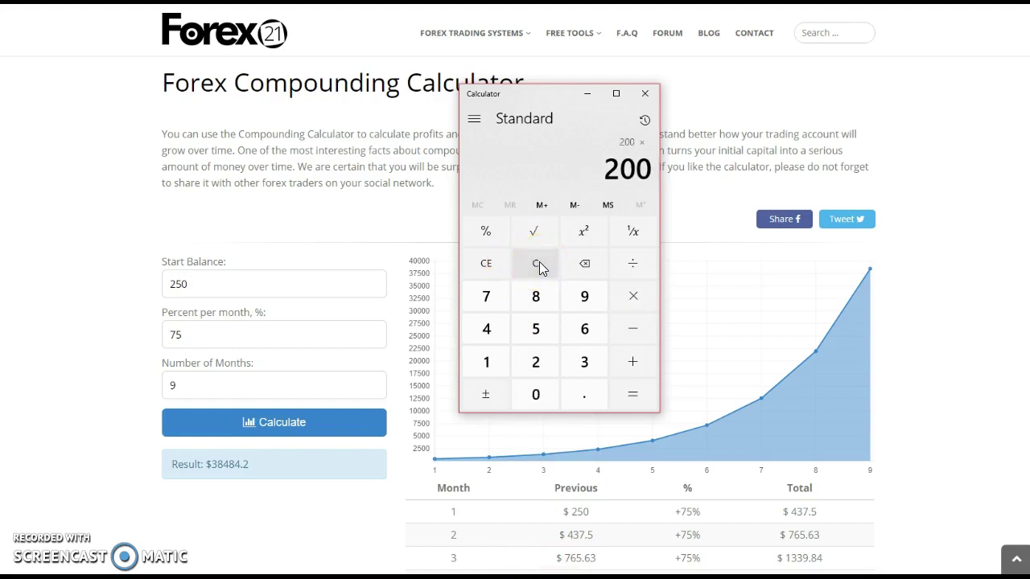
text(9)
key(Return)
key(plus)
text(25)
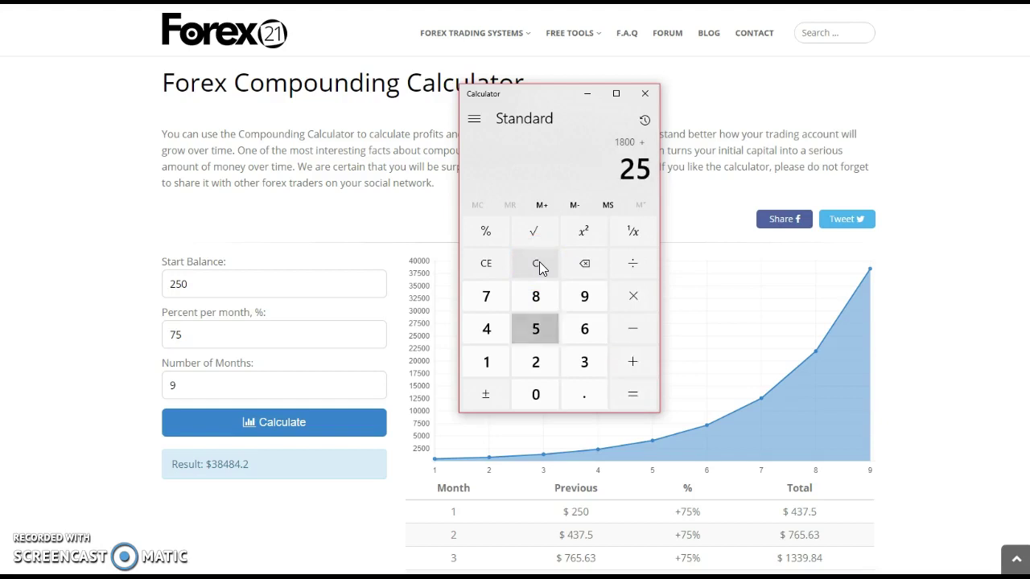
key(Return)
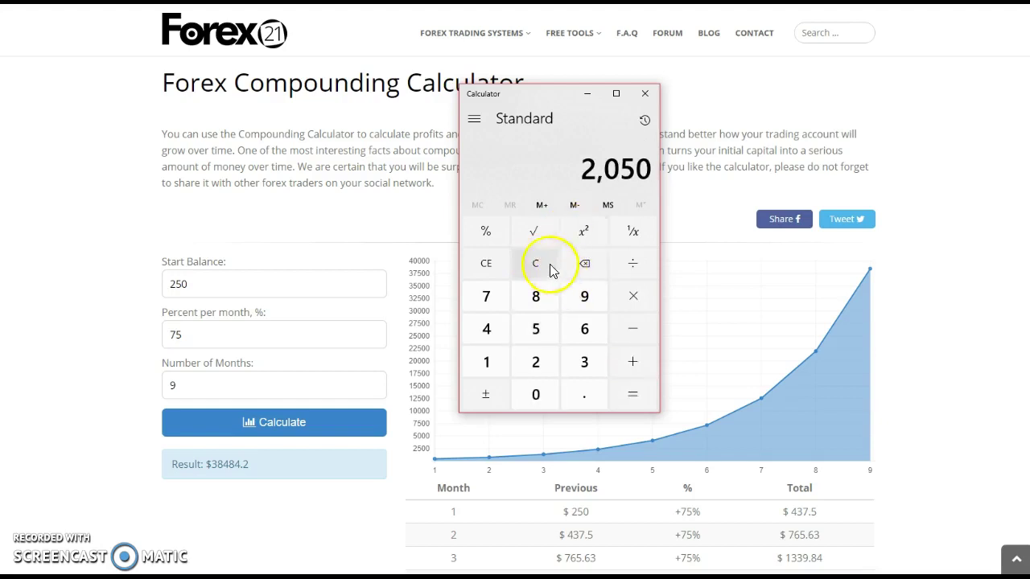
Compute 57000 − 2050 = 54,950 and close the calculator.
click(551, 271)
text(57000)
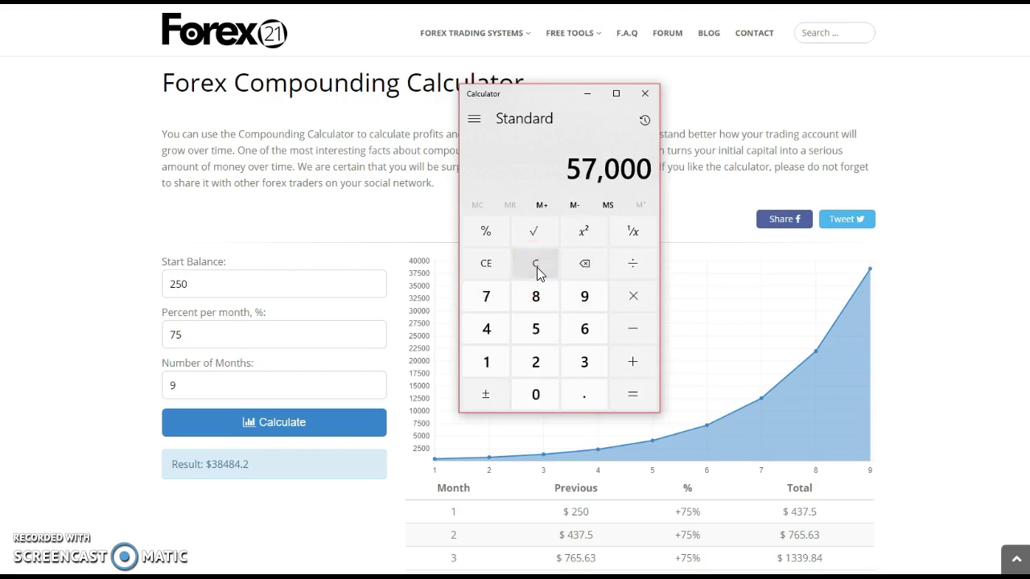
text(-2050)
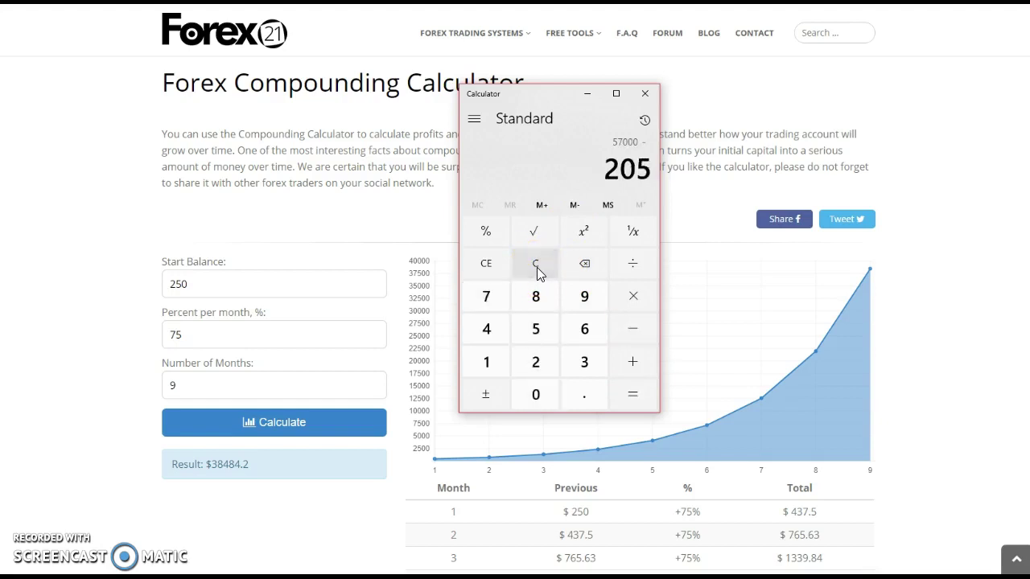
key(Return)
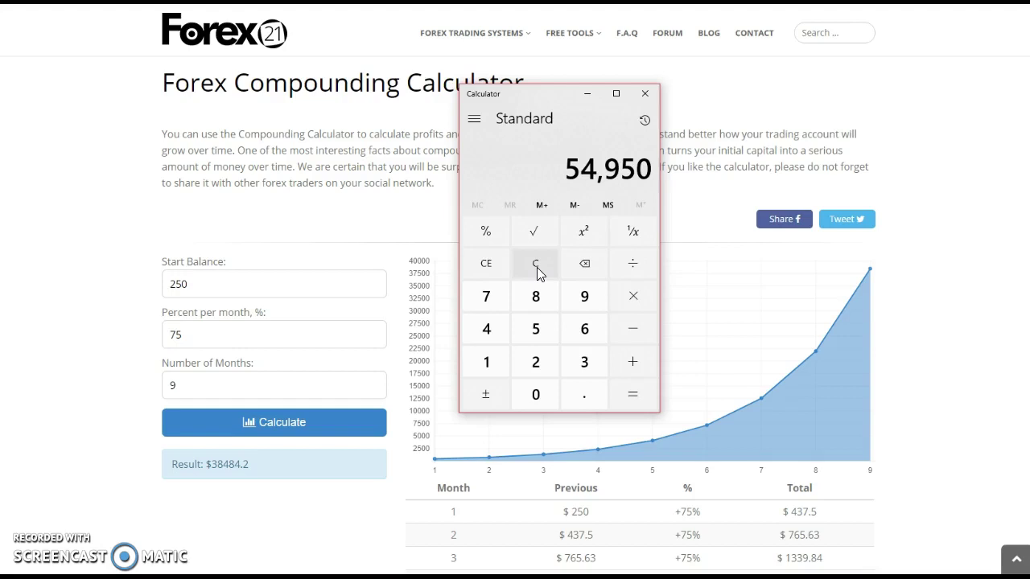
click(645, 94)
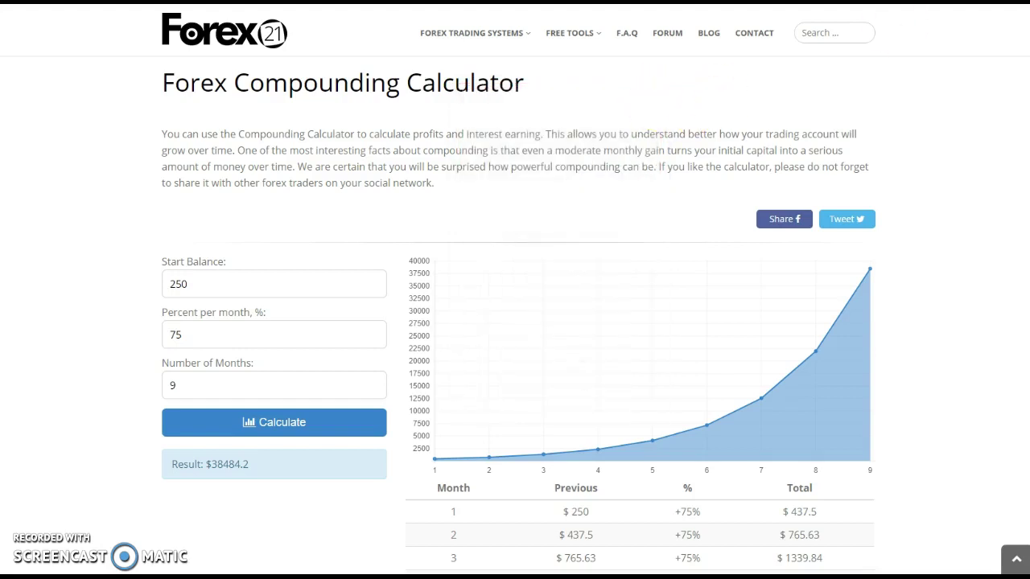
key(ctrl+Tab)
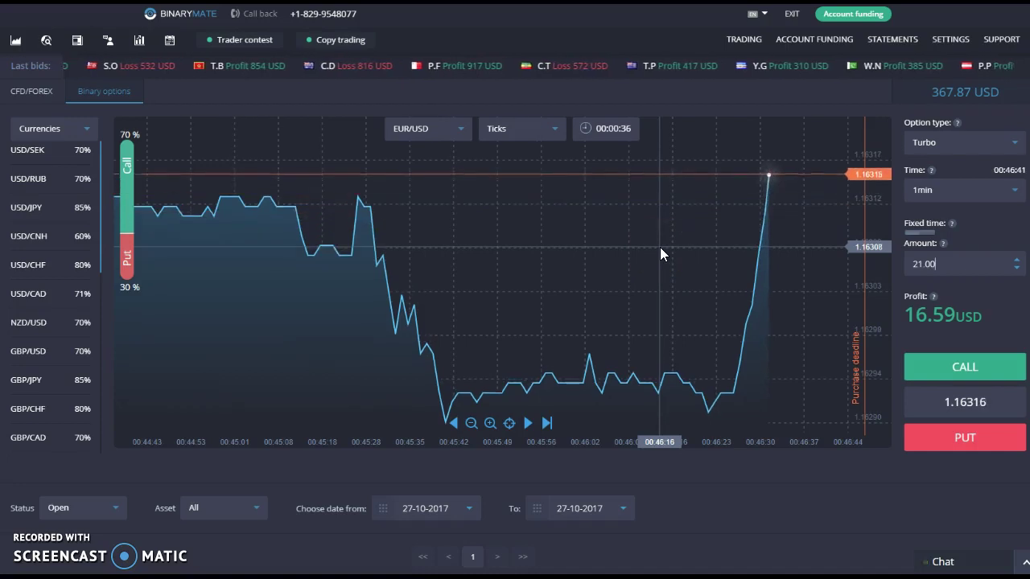
Zoom the EUR/USD tick chart out twice, then pan forward and back through earlier ticks.
click(666, 282)
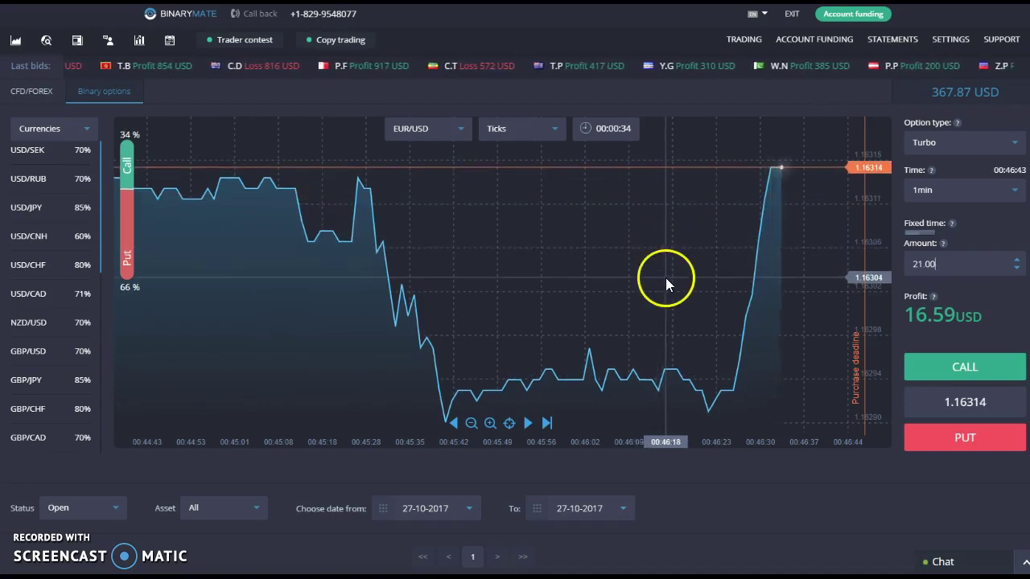
scroll(666, 282, down, 1)
click(470, 422)
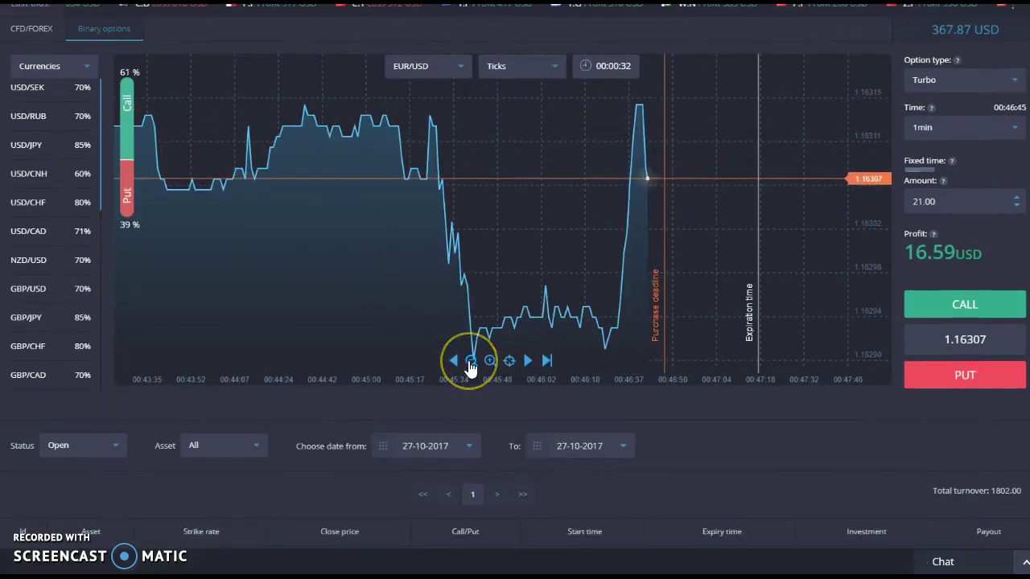
click(471, 363)
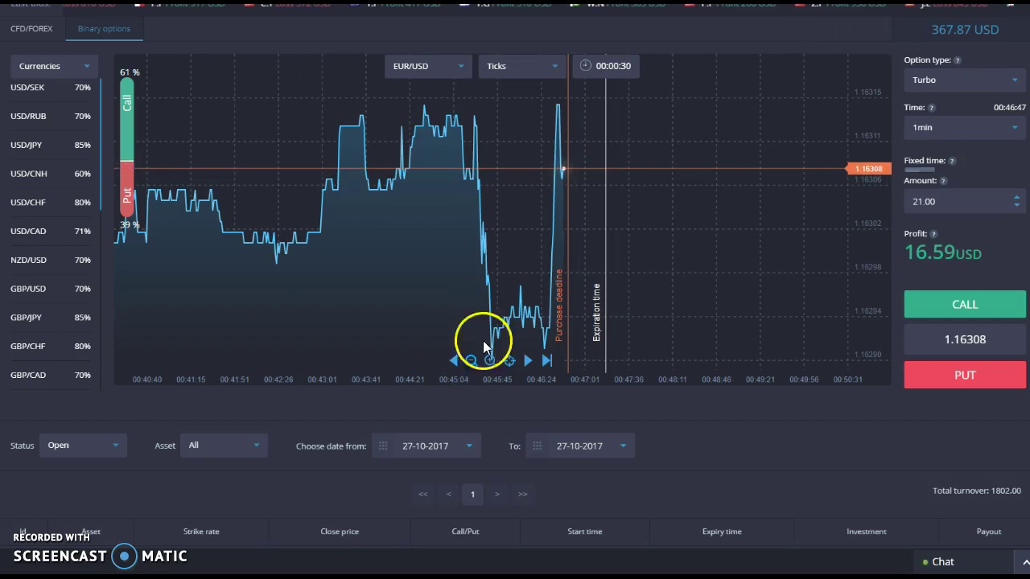
click(526, 361)
click(528, 362)
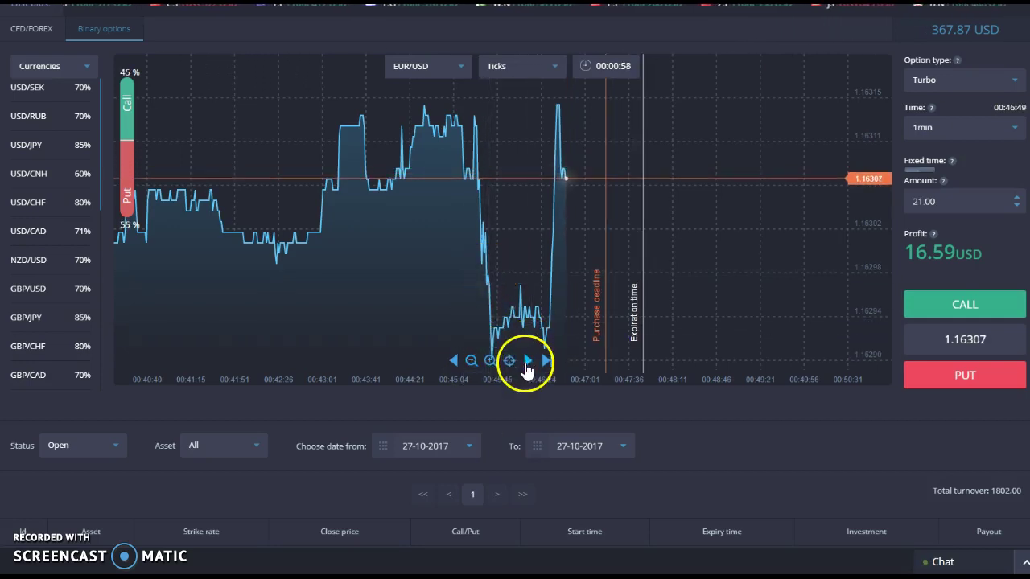
click(527, 361)
click(455, 362)
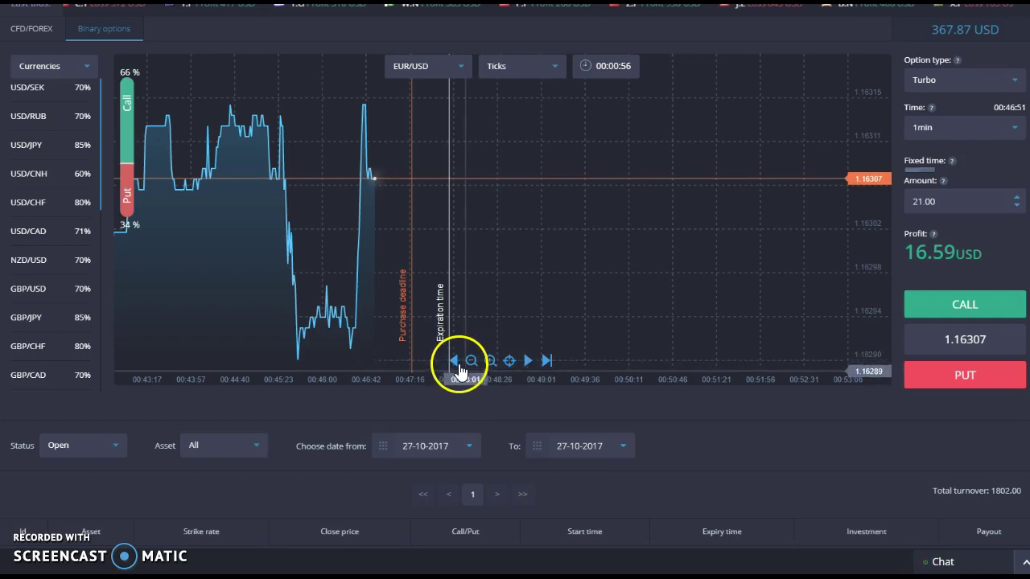
click(455, 362)
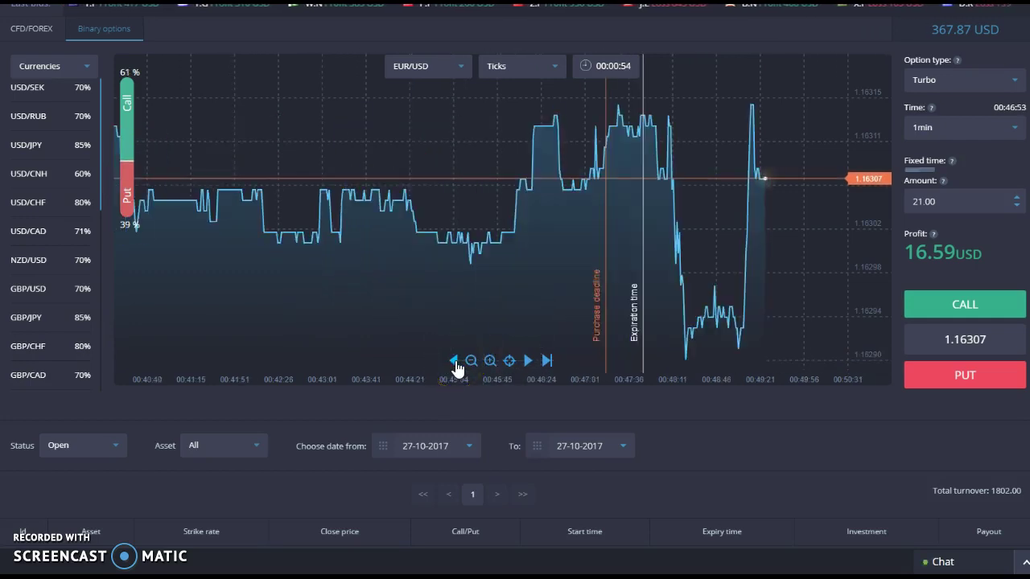
click(455, 361)
click(454, 362)
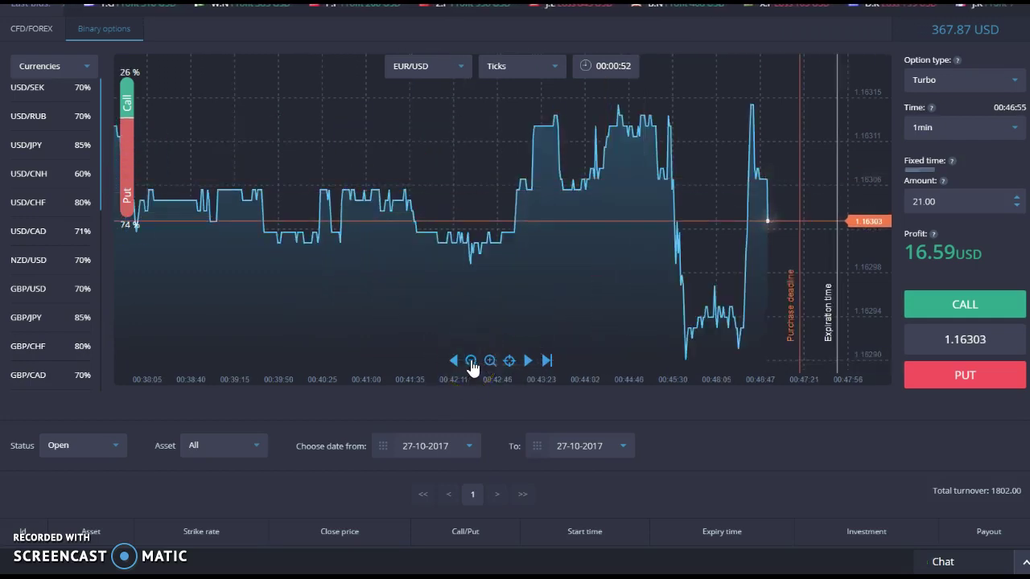
click(565, 305)
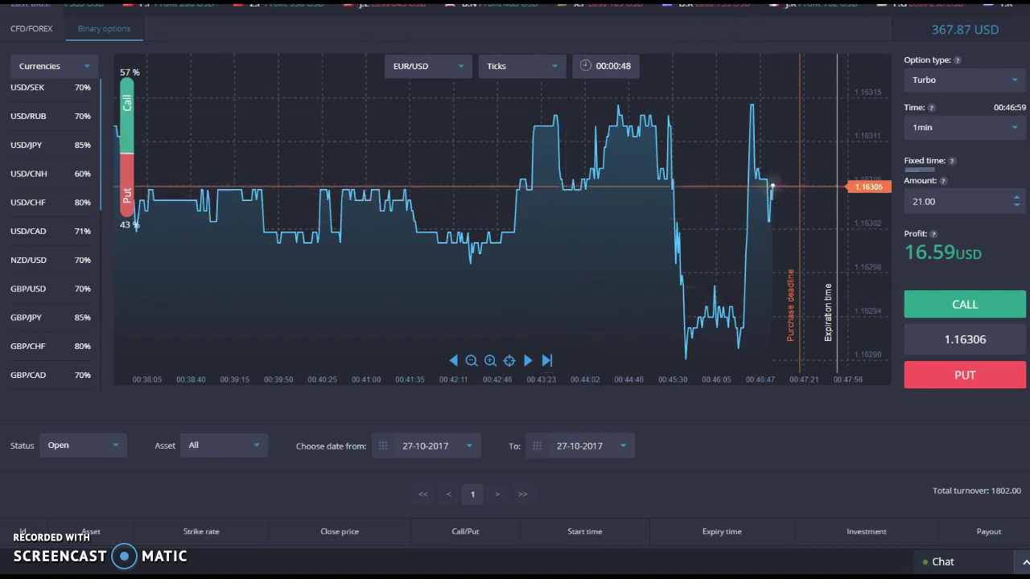
key(alt+Tab)
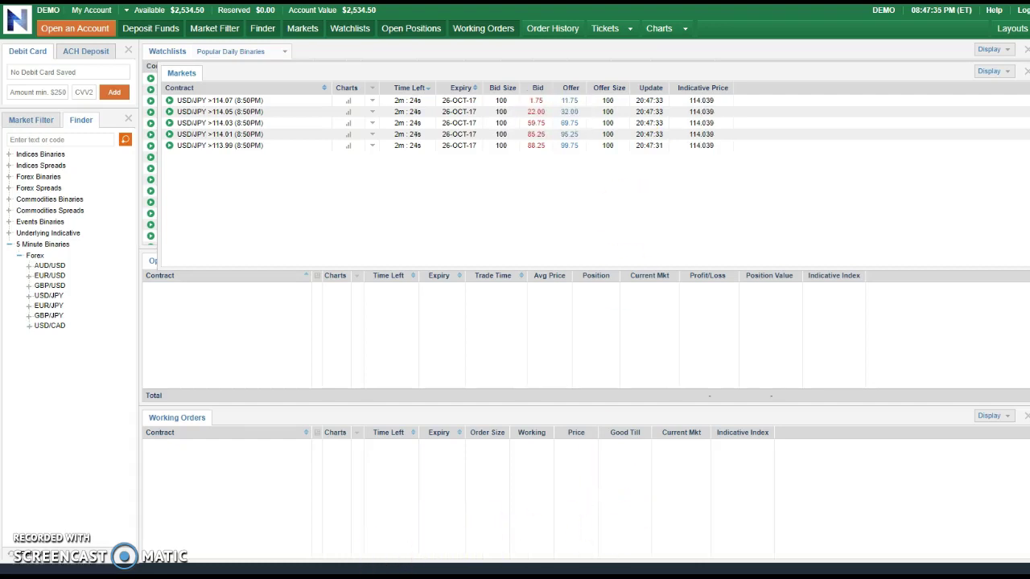
Launch Windows Calculator from the Start menu and immediately close it again.
click(14, 576)
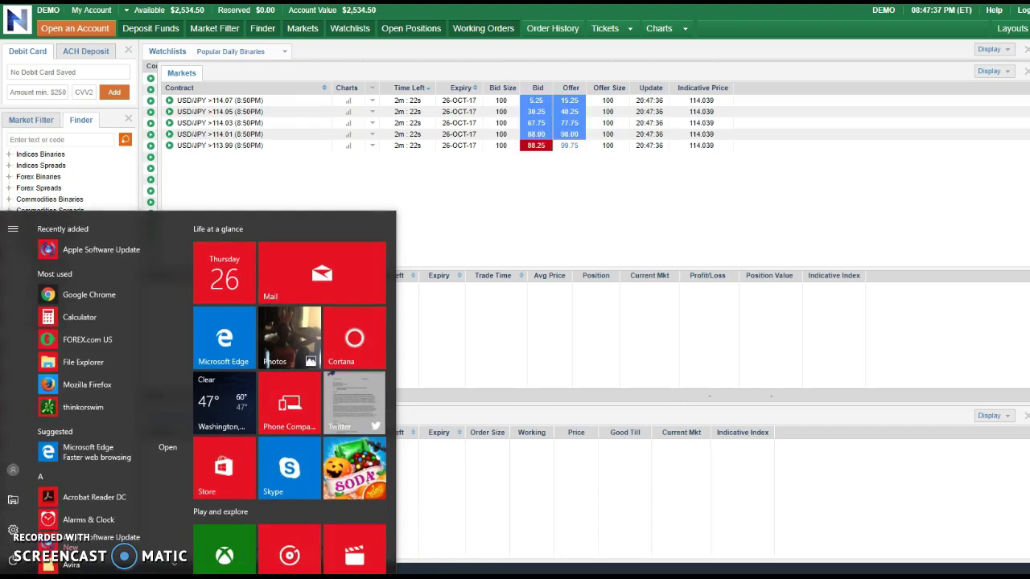
click(100, 316)
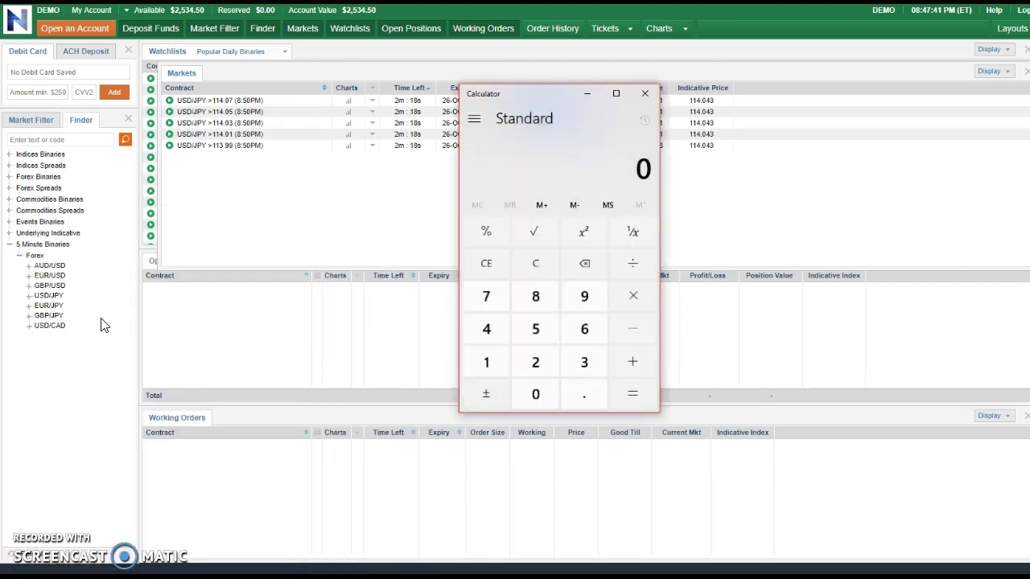
click(644, 95)
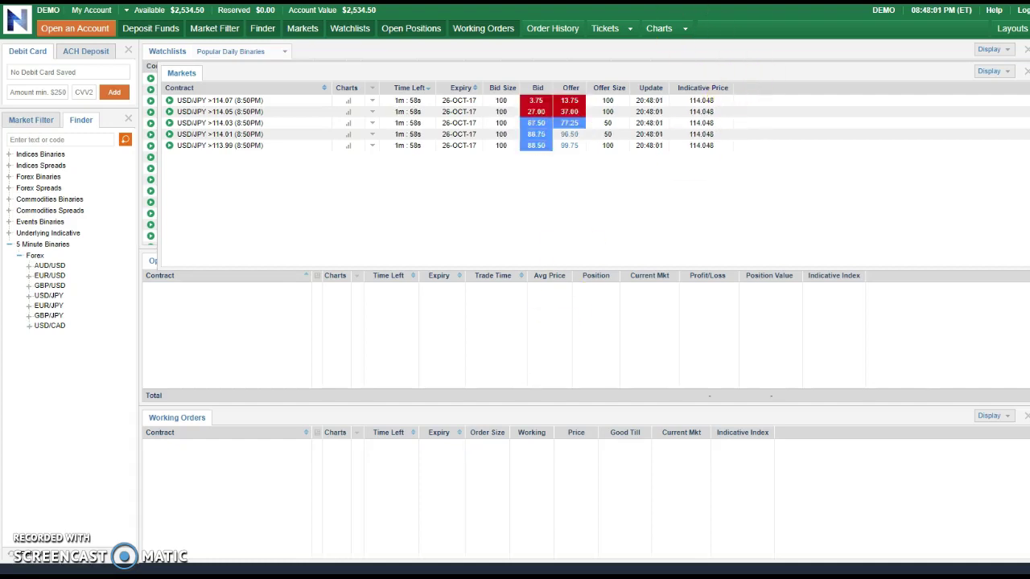
key(alt+Tab)
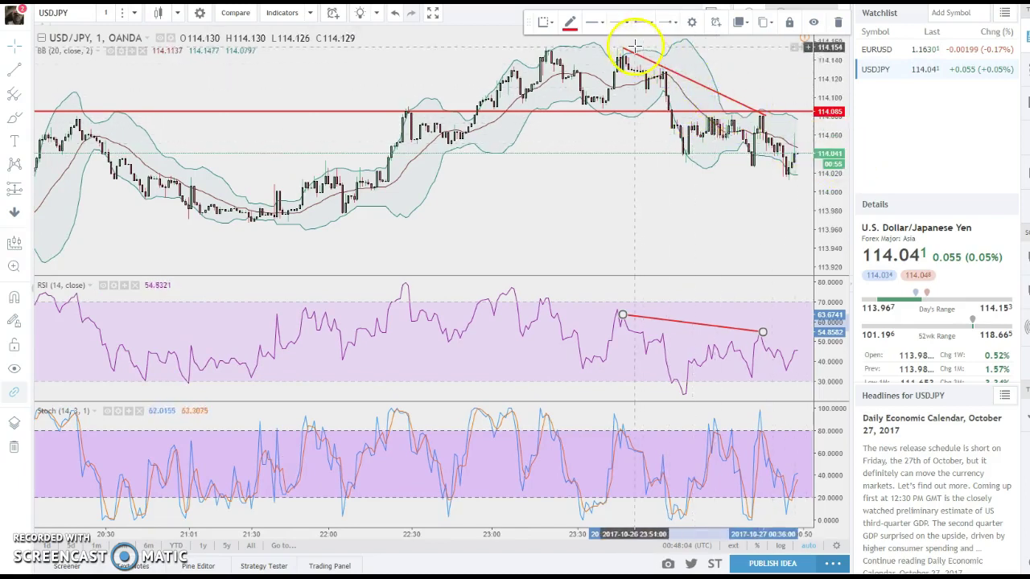
Extend the USD/JPY price trendline and the RSI trendline to the latest bars.
click(713, 87)
mouse_move(761, 114)
mouse_down()
mouse_move(788, 150)
mouse_move(807, 142)
mouse_up()
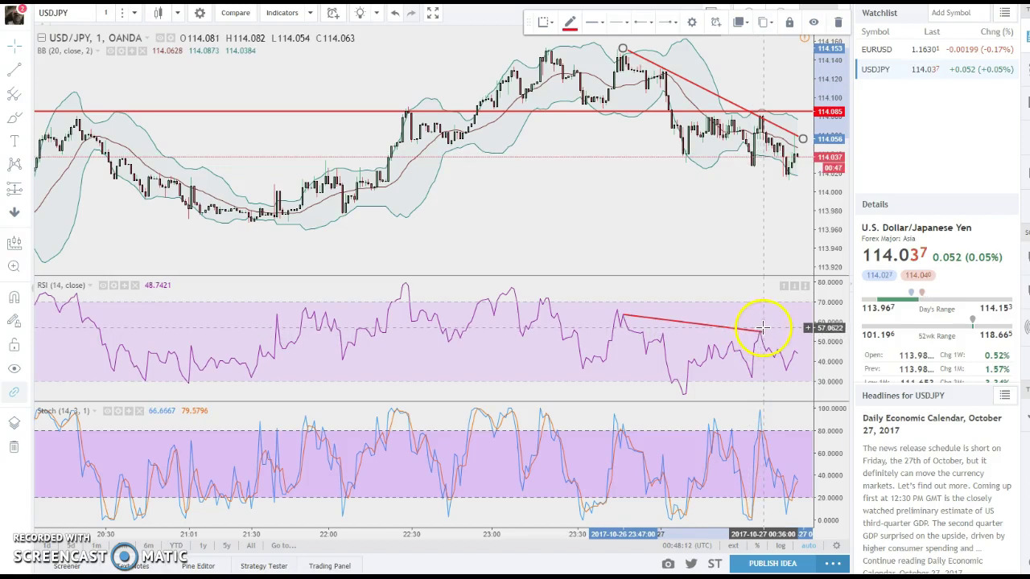
drag(764, 336, 808, 352)
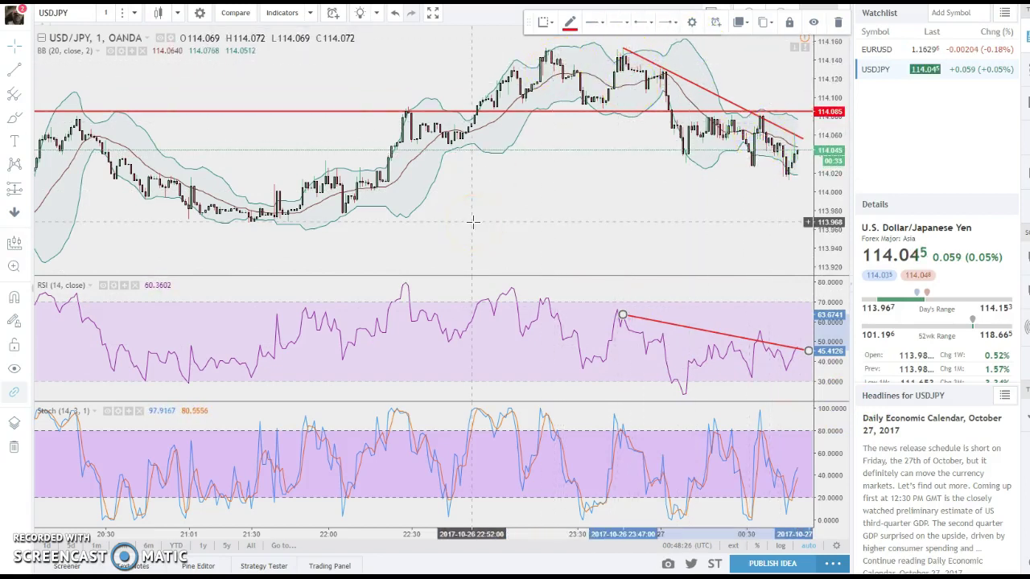
Delete the red horizontal price line at 114.085.
click(322, 117)
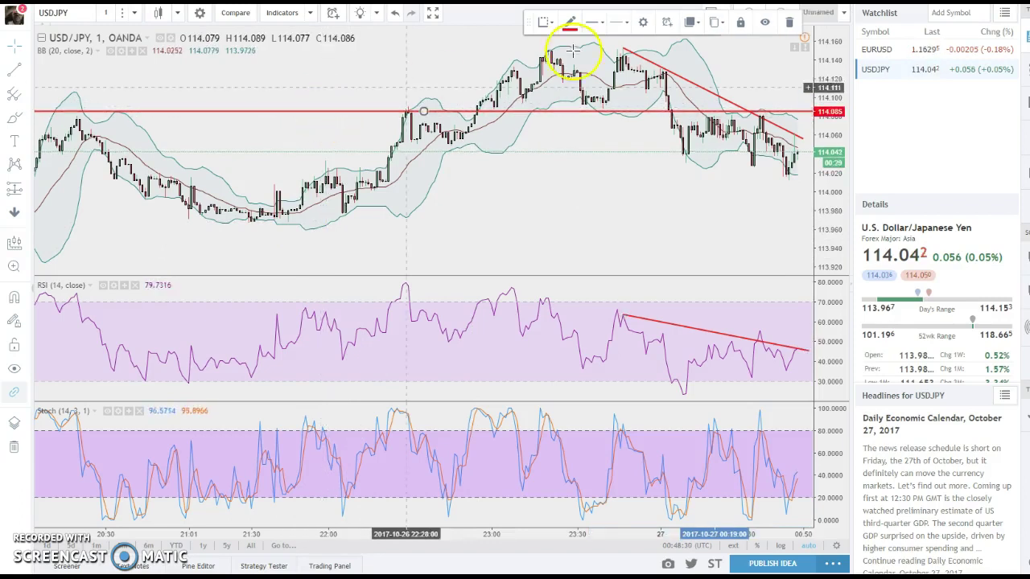
click(790, 23)
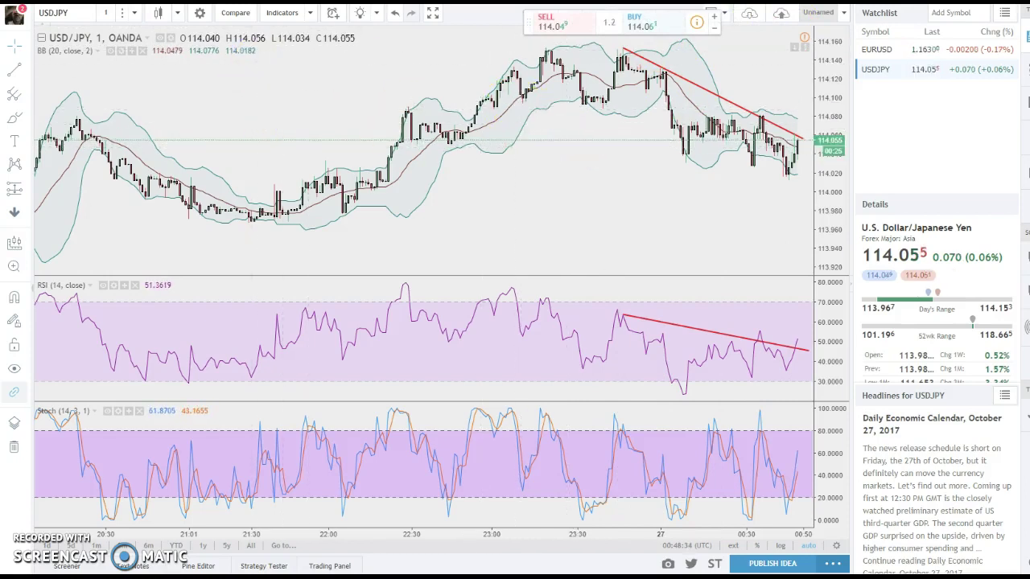
key(alt+Tab)
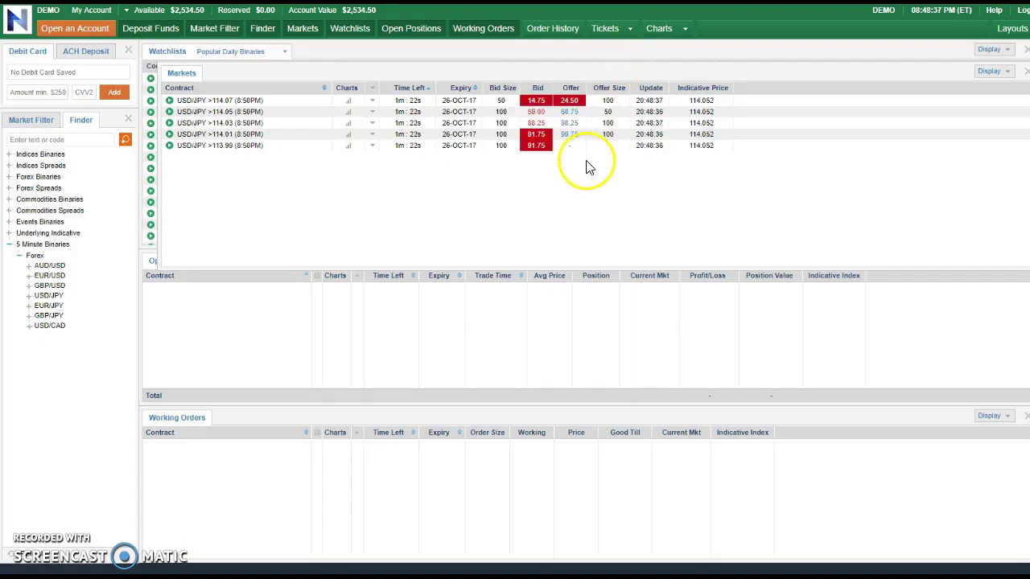